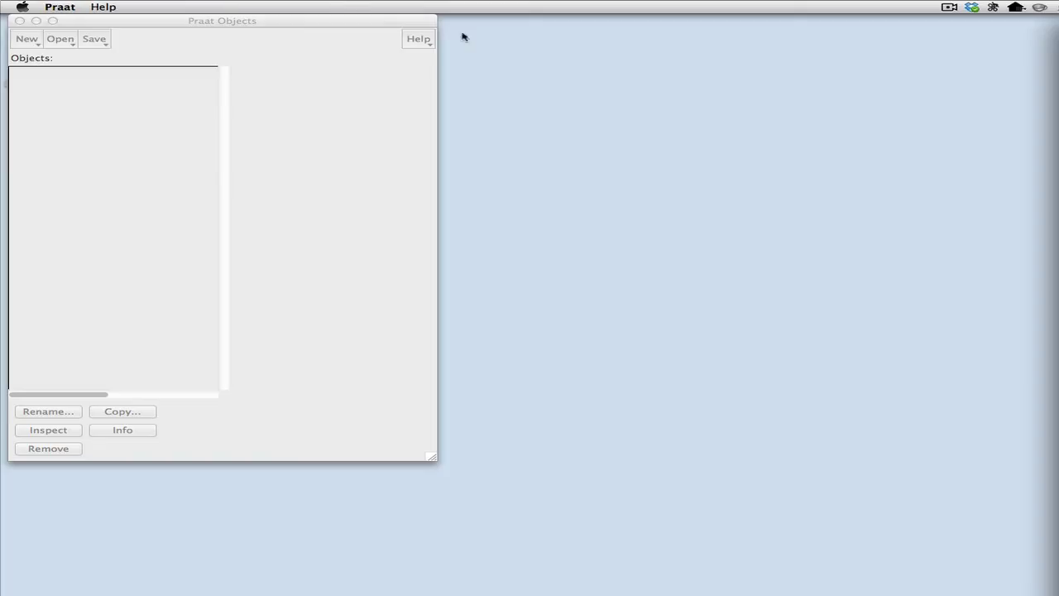
Place the empty Praat Objects window and the Picture window side by side, with Objects active
{"action": "left_click_drag", "start_coordinate": [149, 25], "coordinate": [240, 46]}
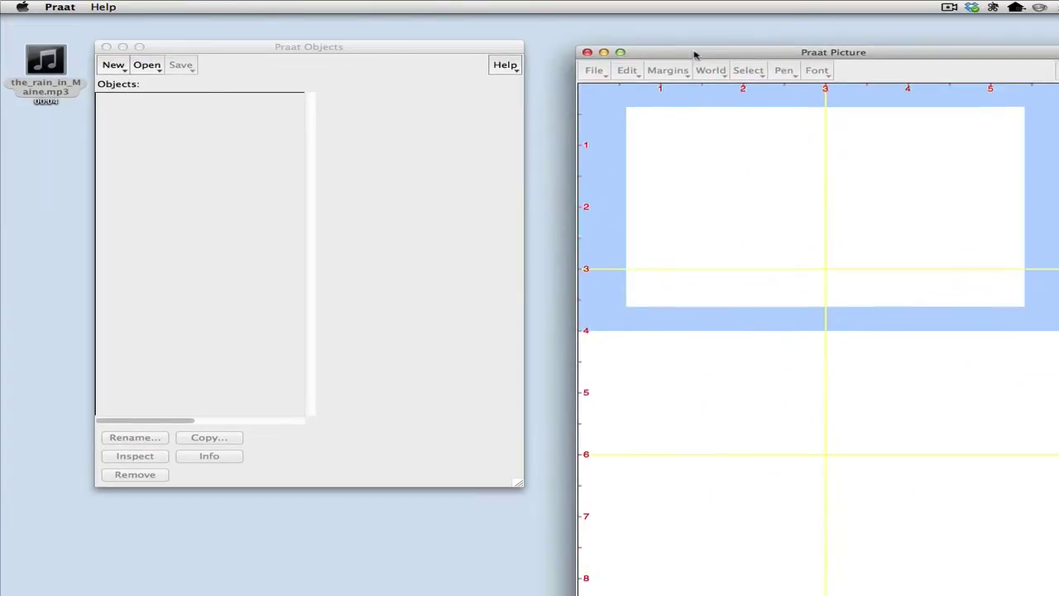
{"action": "left_click_drag", "start_coordinate": [692, 49], "coordinate": [654, 46]}
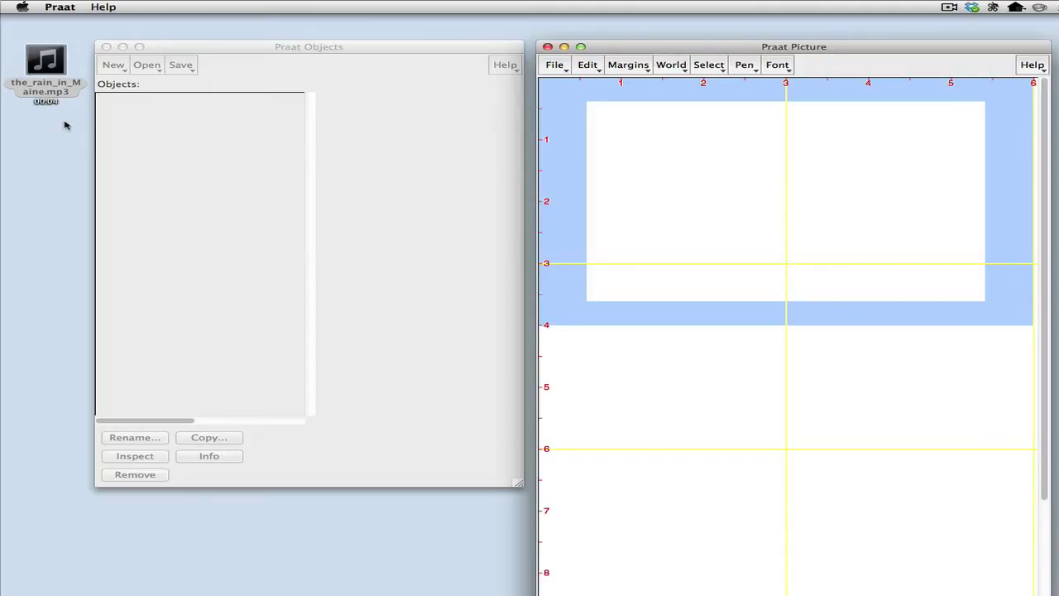
{"action": "left_click", "coordinate": [228, 81]}
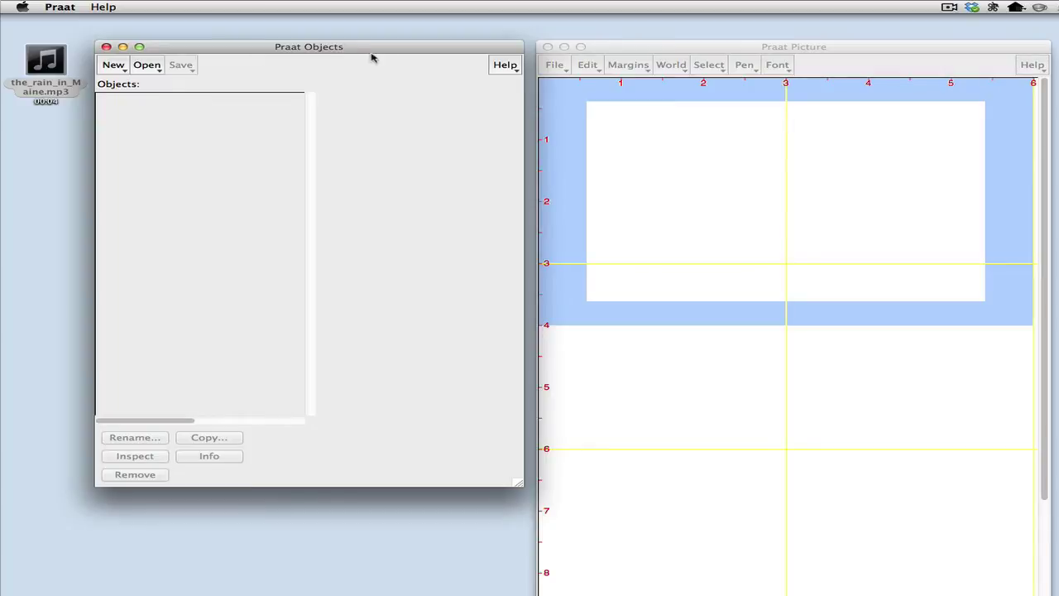
Read the_rain_in_Maine.mp3 from the Desktop into the Objects list as a sound
{"action": "left_click", "coordinate": [150, 67]}
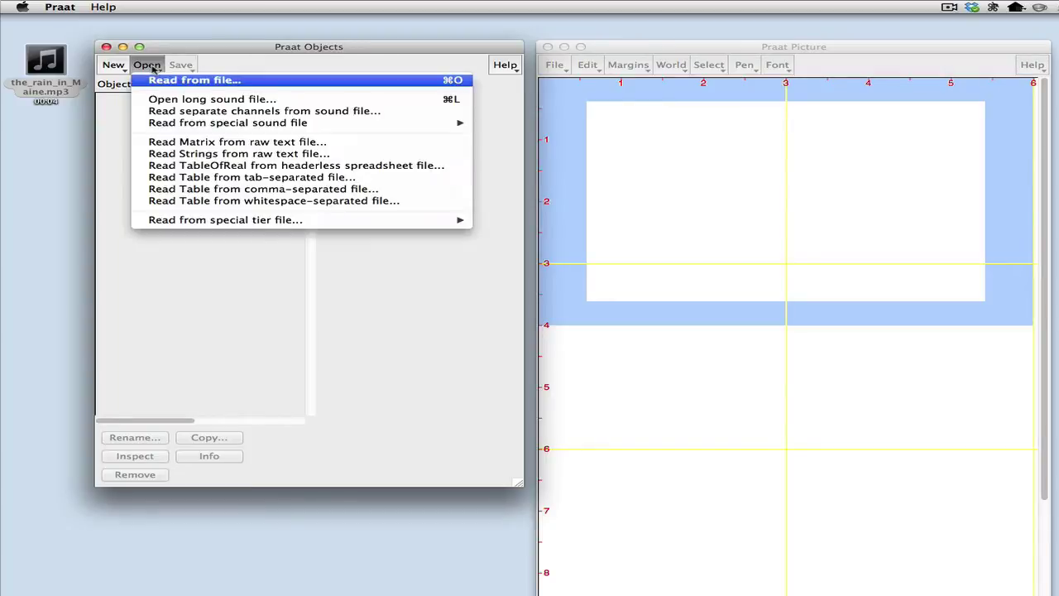
{"action": "left_click", "coordinate": [168, 83]}
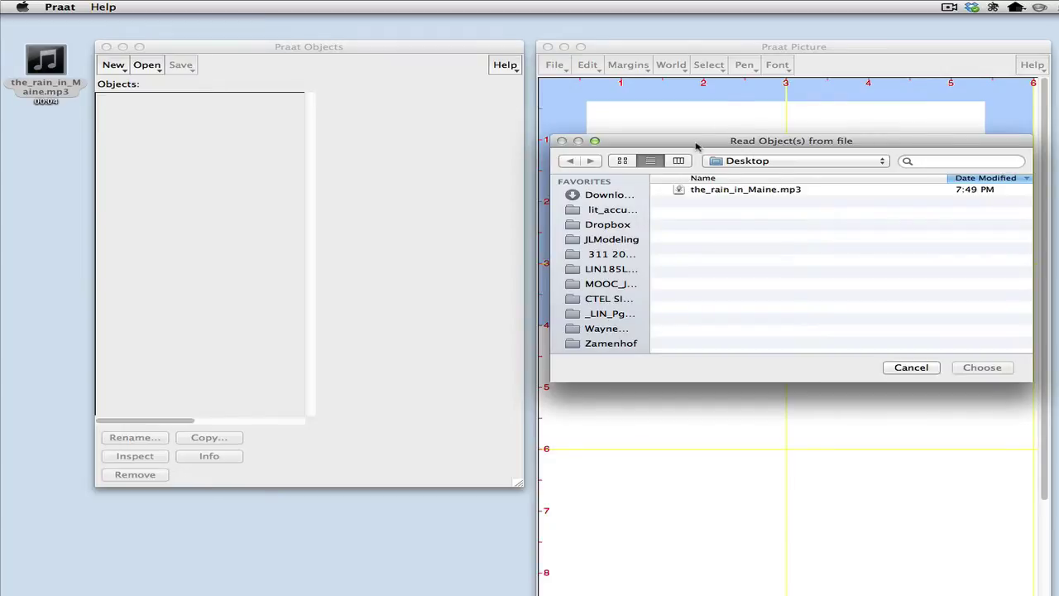
{"action": "left_click_drag", "start_coordinate": [699, 144], "coordinate": [270, 72]}
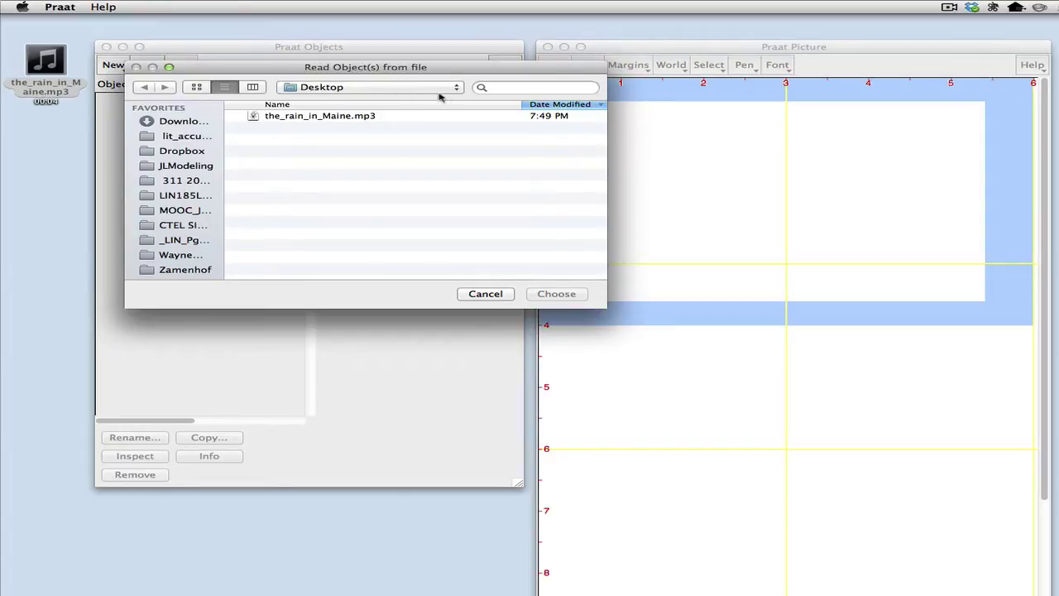
{"action": "left_click", "coordinate": [333, 118]}
{"action": "left_click", "coordinate": [578, 296]}
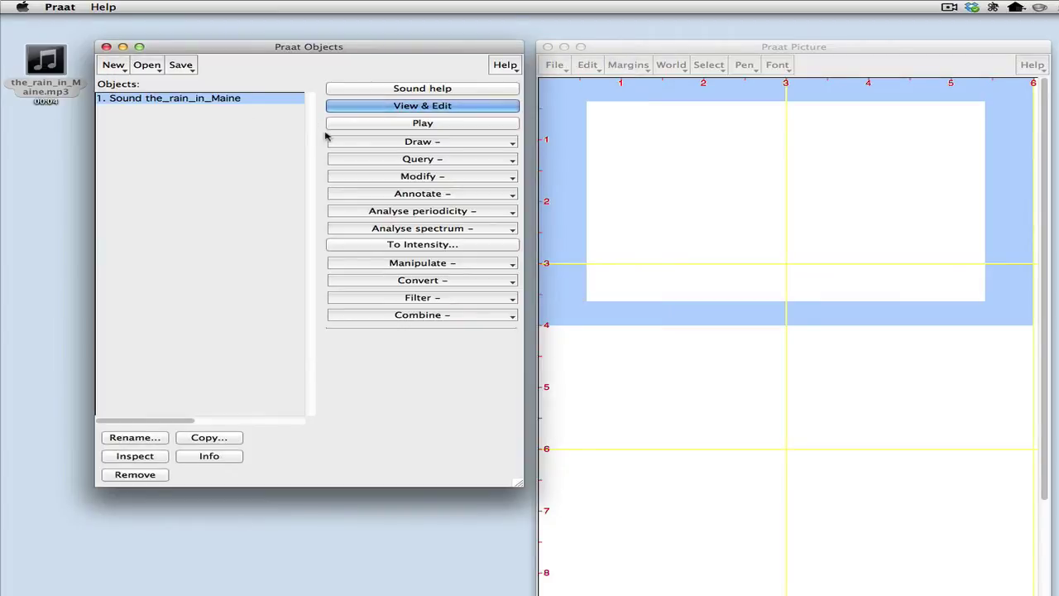
Play the_rain_in_Maine, then open it in a smaller, repositioned sound editor window
{"action": "left_click", "coordinate": [380, 124]}
{"action": "left_click", "coordinate": [376, 105]}
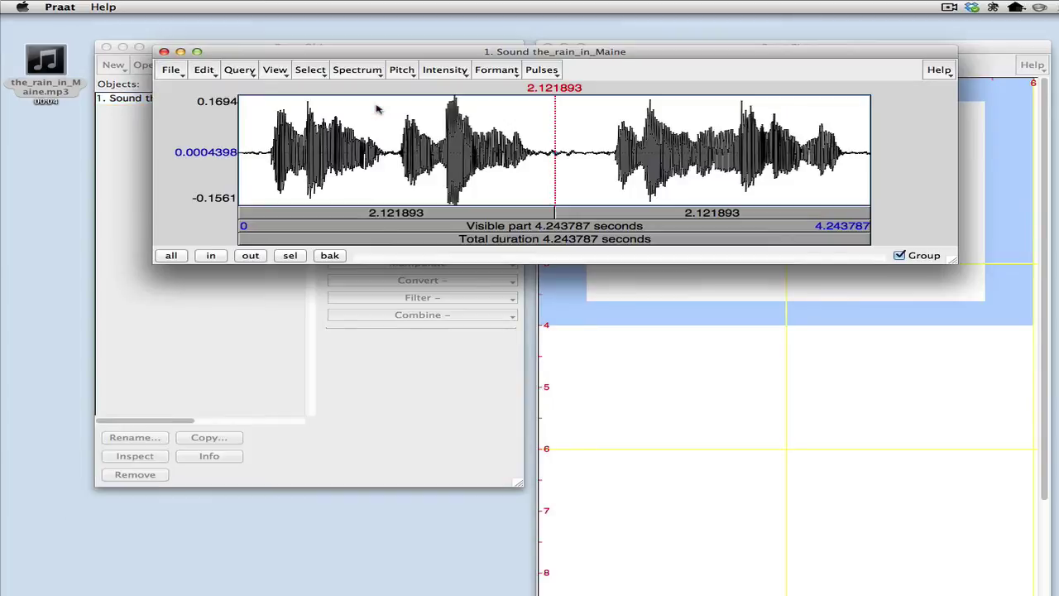
{"action": "left_click_drag", "start_coordinate": [694, 58], "coordinate": [621, 41]}
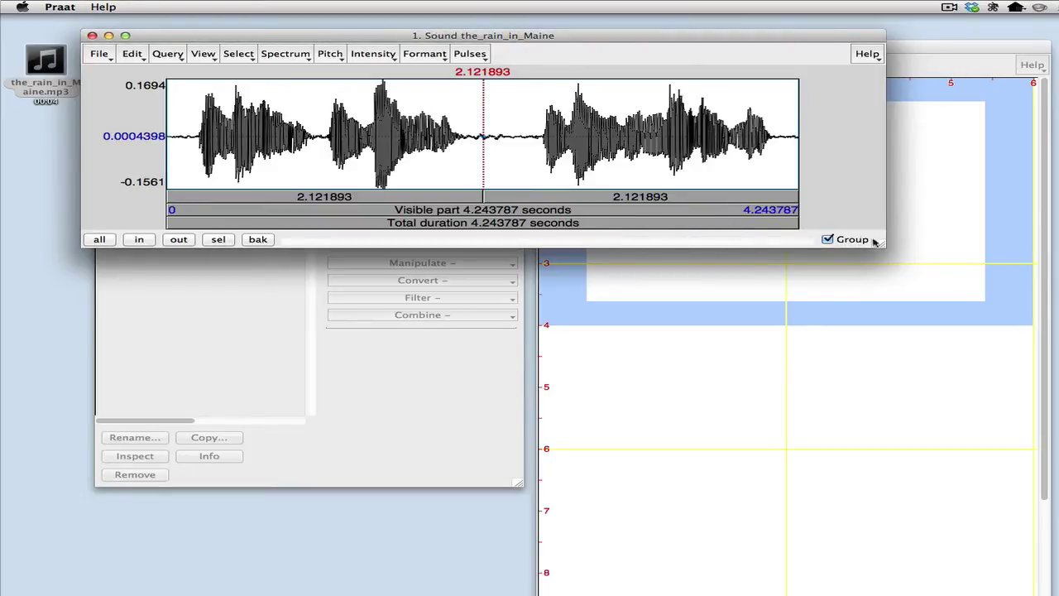
{"action": "left_click_drag", "start_coordinate": [881, 243], "coordinate": [869, 213]}
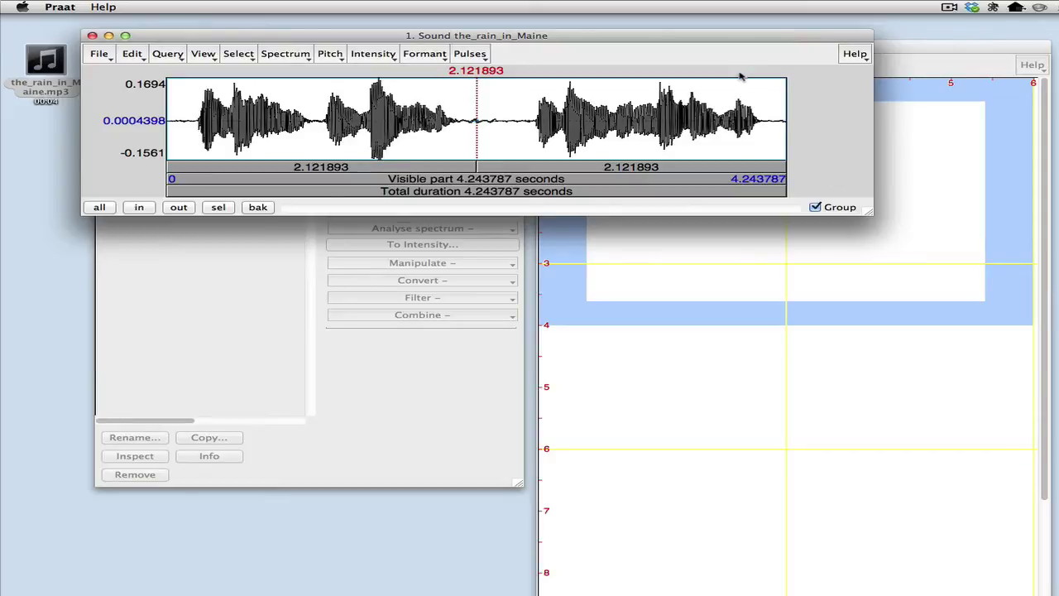
Set the Picture viewport to a 6-by-2-inch strip along the top of the page
{"action": "left_click", "coordinate": [705, 361]}
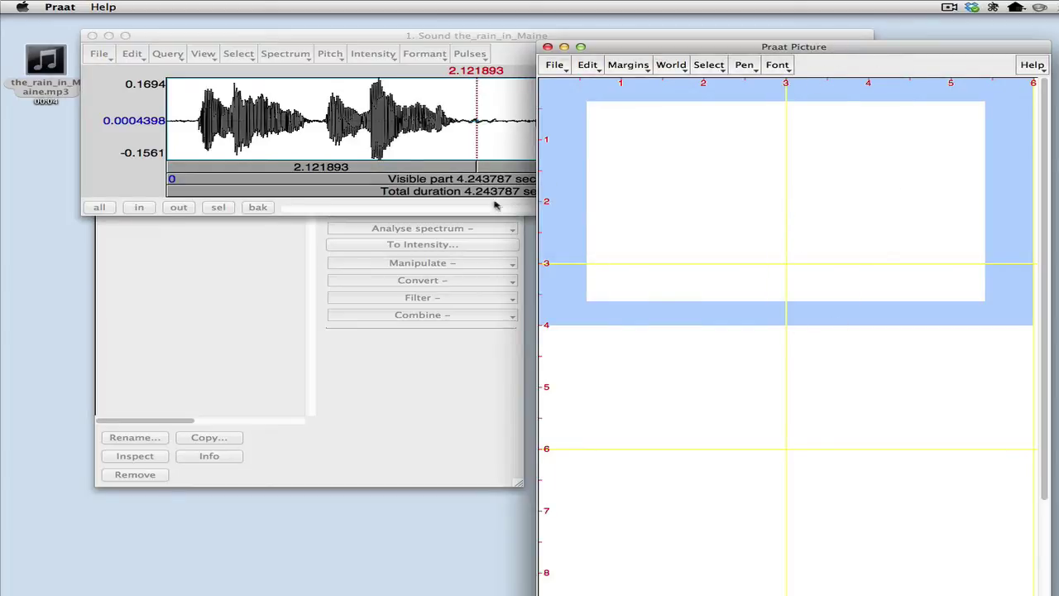
{"action": "left_click", "coordinate": [296, 147]}
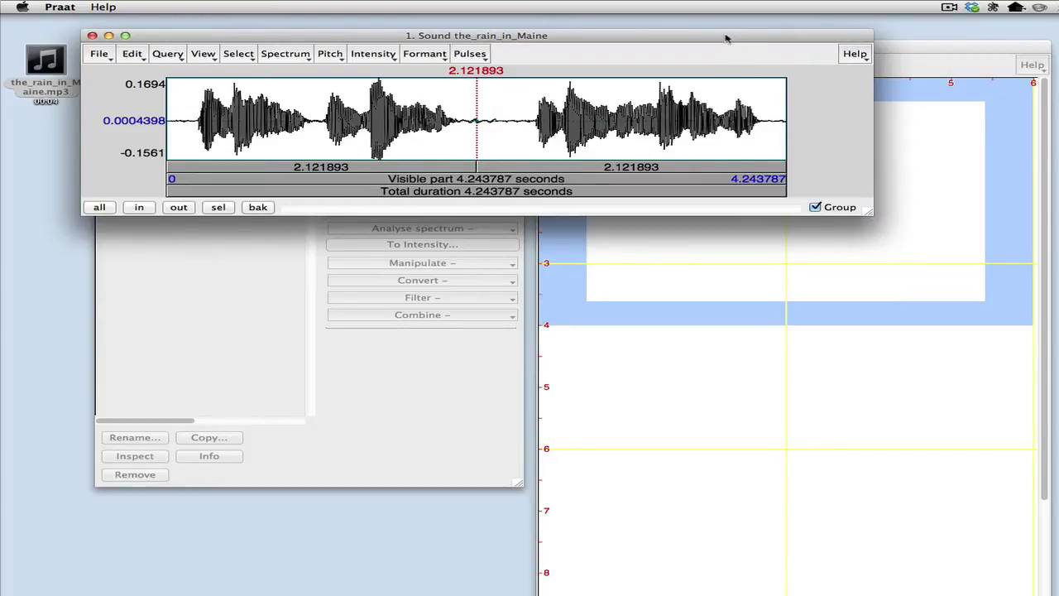
{"action": "left_click", "coordinate": [868, 277]}
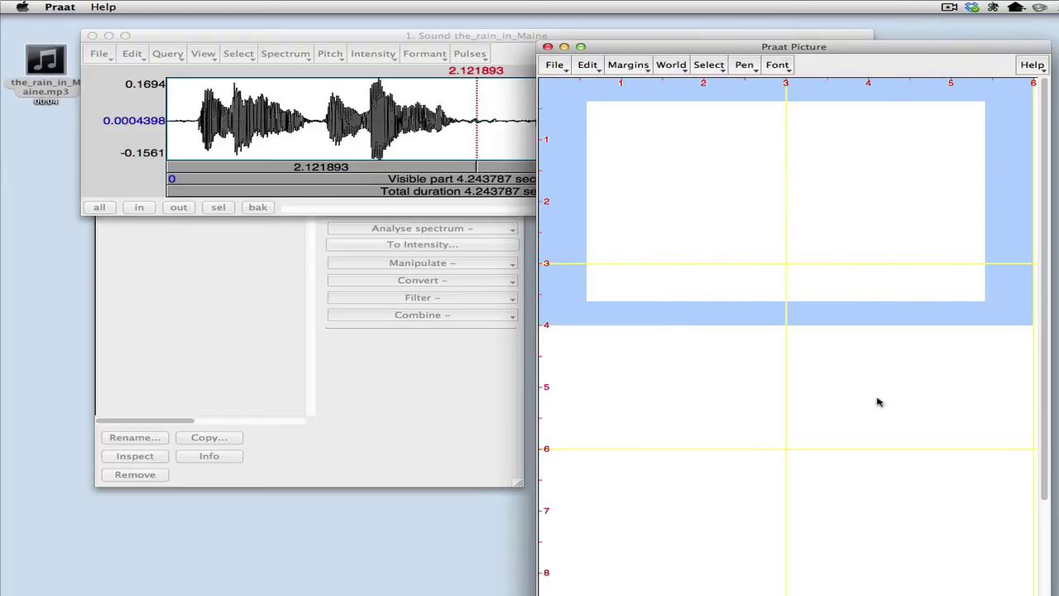
{"action": "left_click_drag", "start_coordinate": [879, 402], "coordinate": [879, 407]}
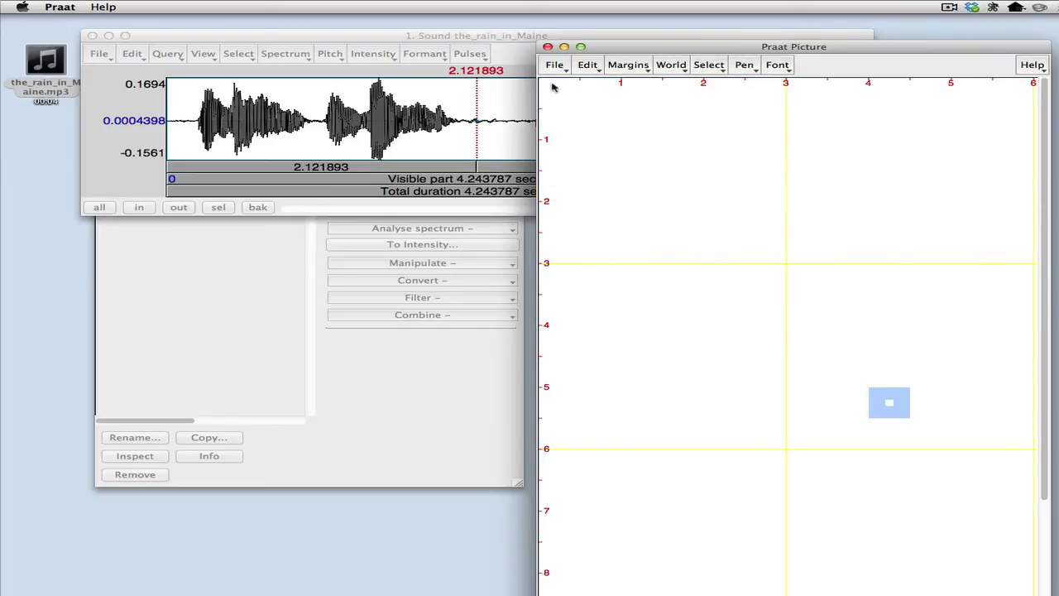
{"action": "left_click_drag", "start_coordinate": [553, 87], "coordinate": [1010, 185]}
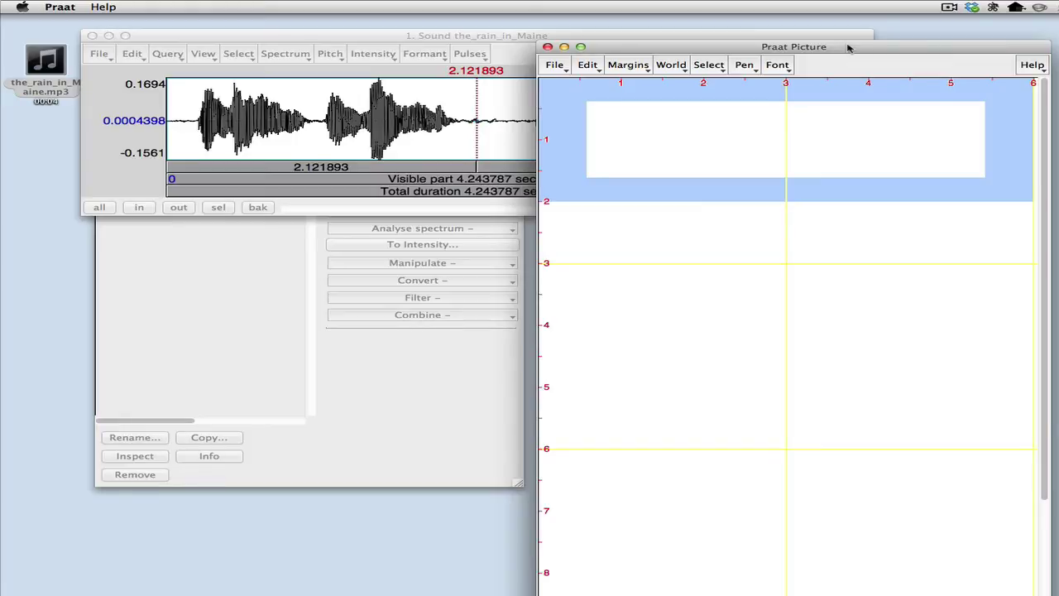
Draw the visible the_rain_in_Maine waveform, garnished with axes, into the top strip
{"action": "left_click_drag", "start_coordinate": [847, 47], "coordinate": [670, 220]}
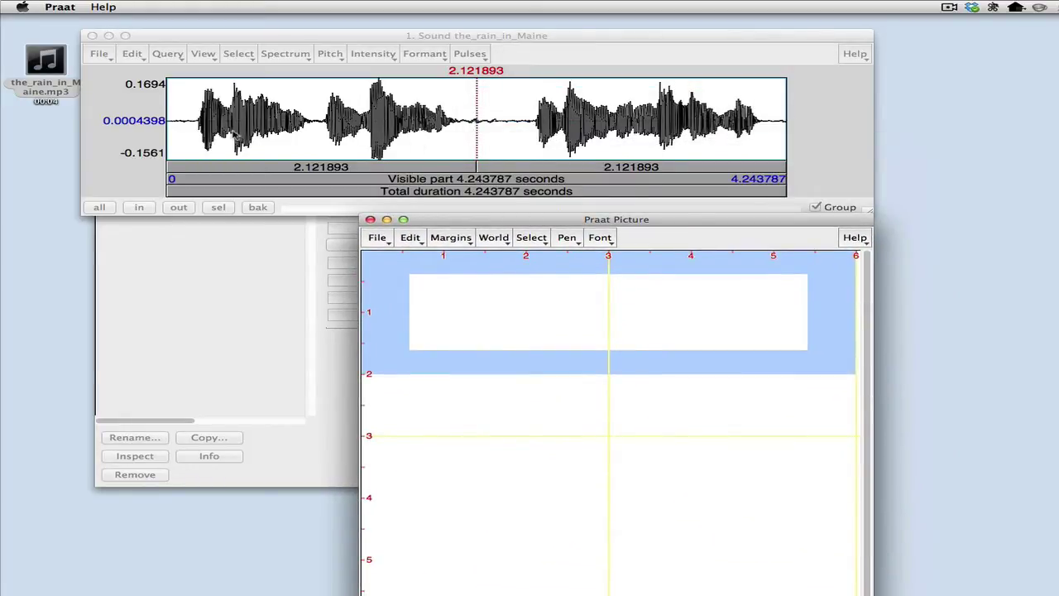
{"action": "mouse_move", "coordinate": [785, 220]}
{"action": "left_mouse_down"}
{"action": "mouse_move", "coordinate": [823, 191]}
{"action": "mouse_move", "coordinate": [833, 37]}
{"action": "left_mouse_up"}
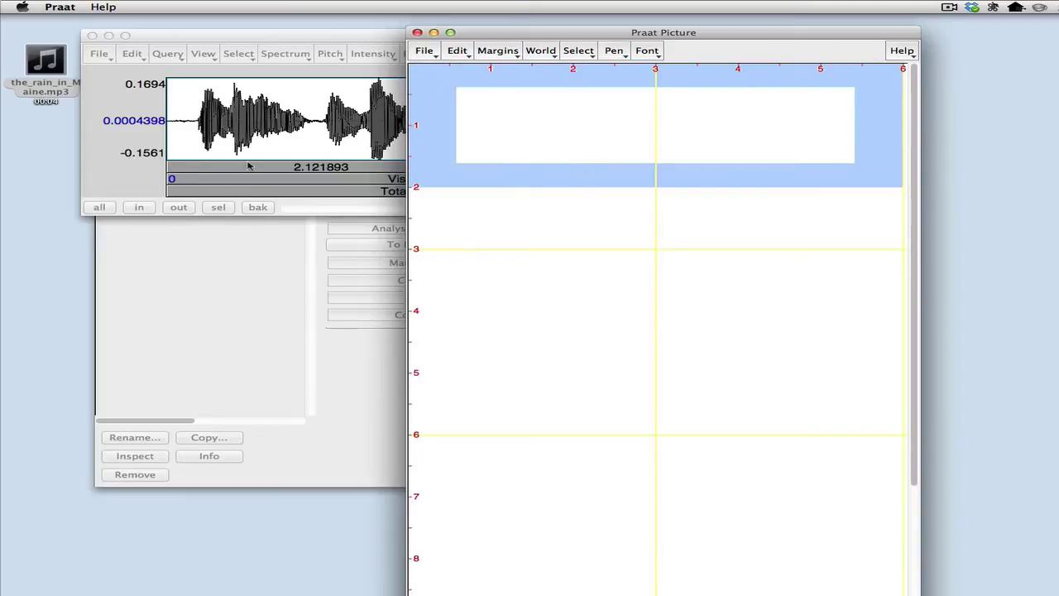
{"action": "left_click", "coordinate": [134, 180]}
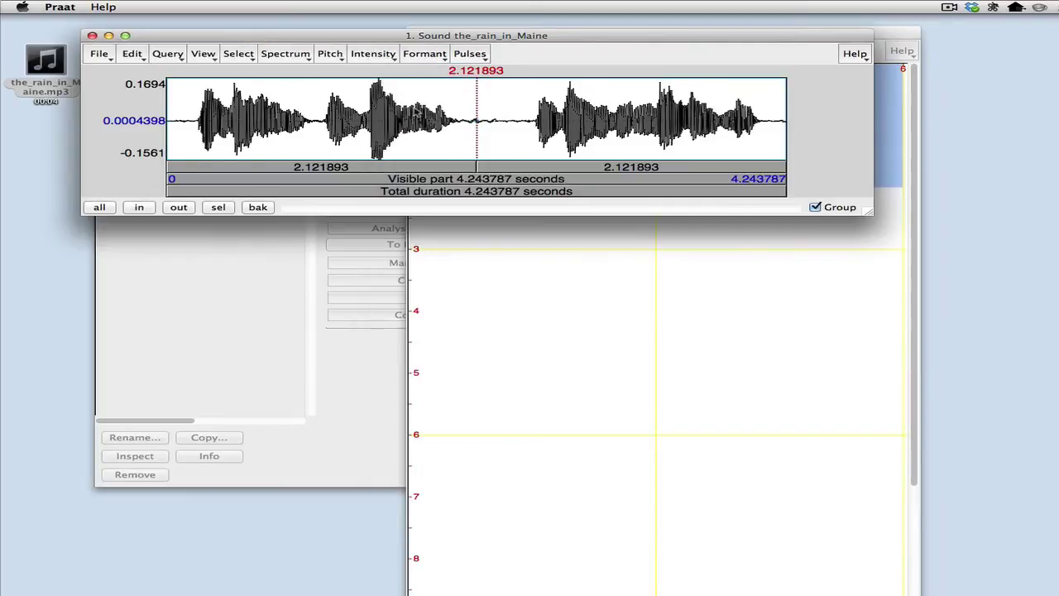
{"action": "left_click", "coordinate": [97, 54]}
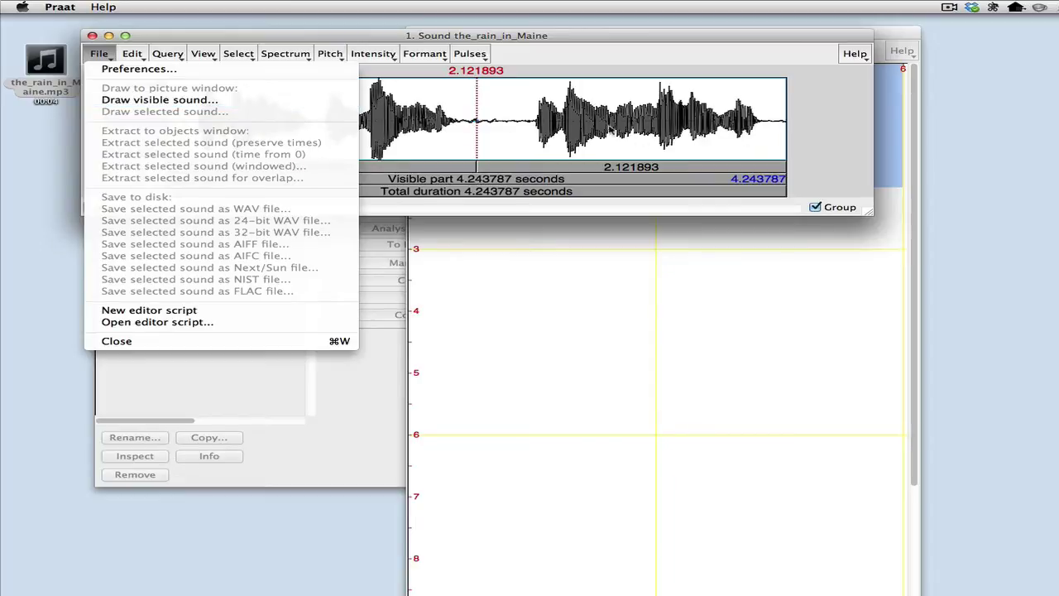
{"action": "left_click", "coordinate": [126, 102]}
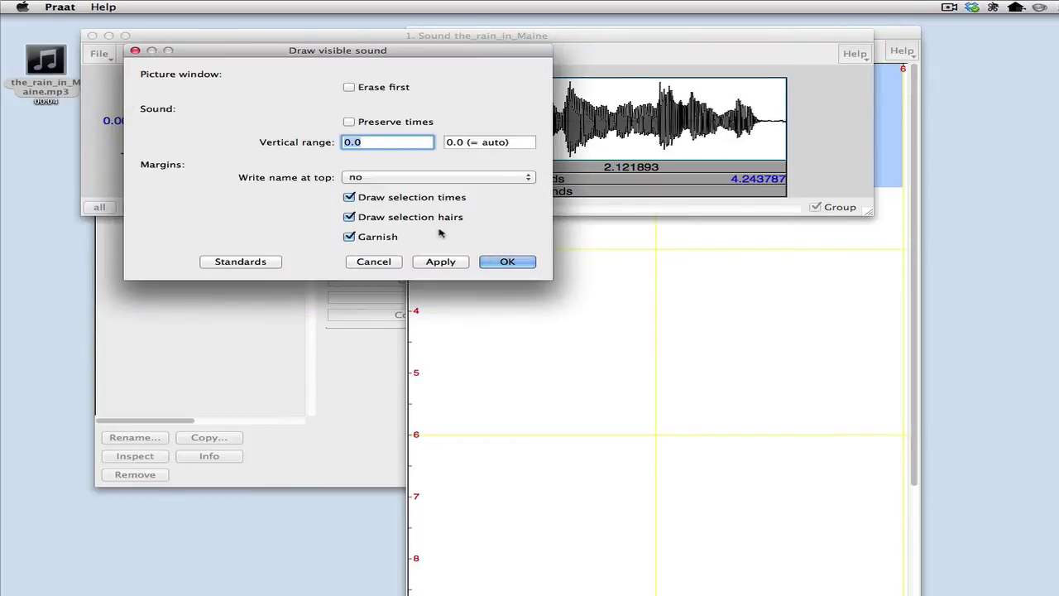
{"action": "left_click", "coordinate": [493, 262]}
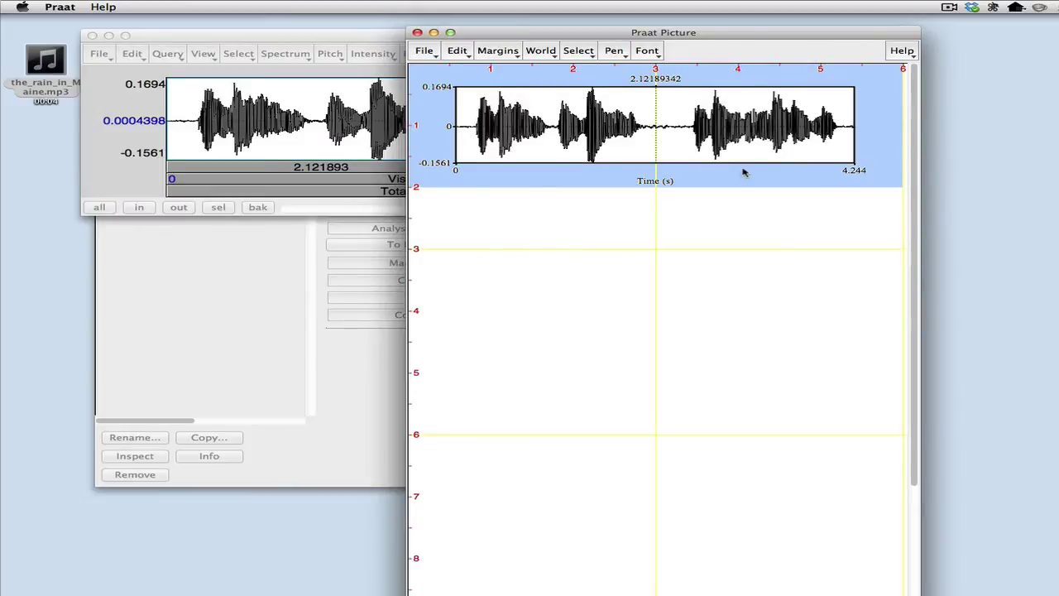
Select a viewport band between inches 2 and 3 below the first waveform
{"action": "left_click_drag", "start_coordinate": [561, 30], "coordinate": [511, 41]}
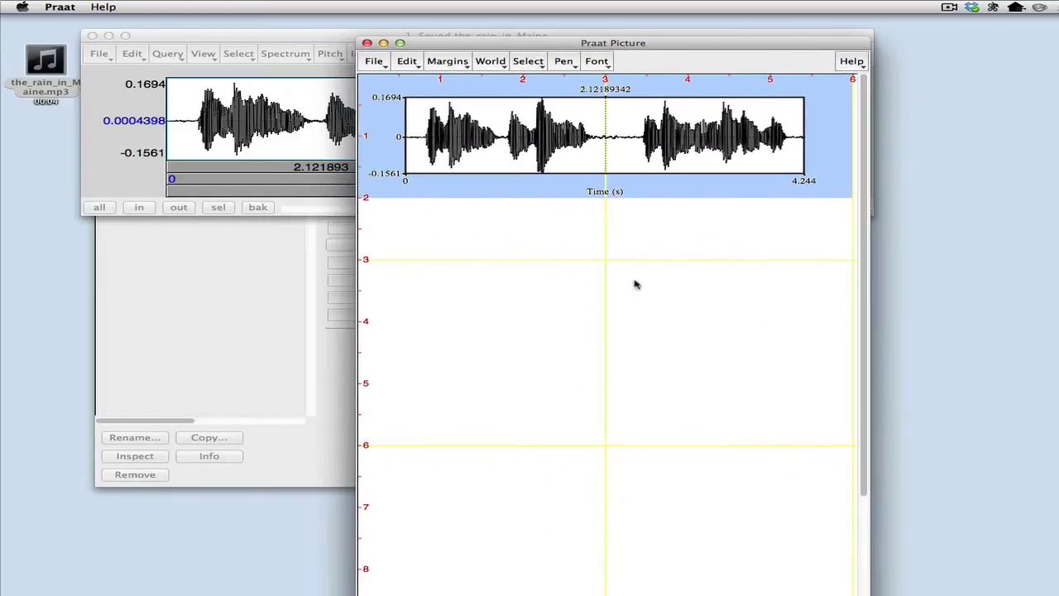
{"action": "left_click", "coordinate": [430, 279]}
{"action": "left_click", "coordinate": [364, 206]}
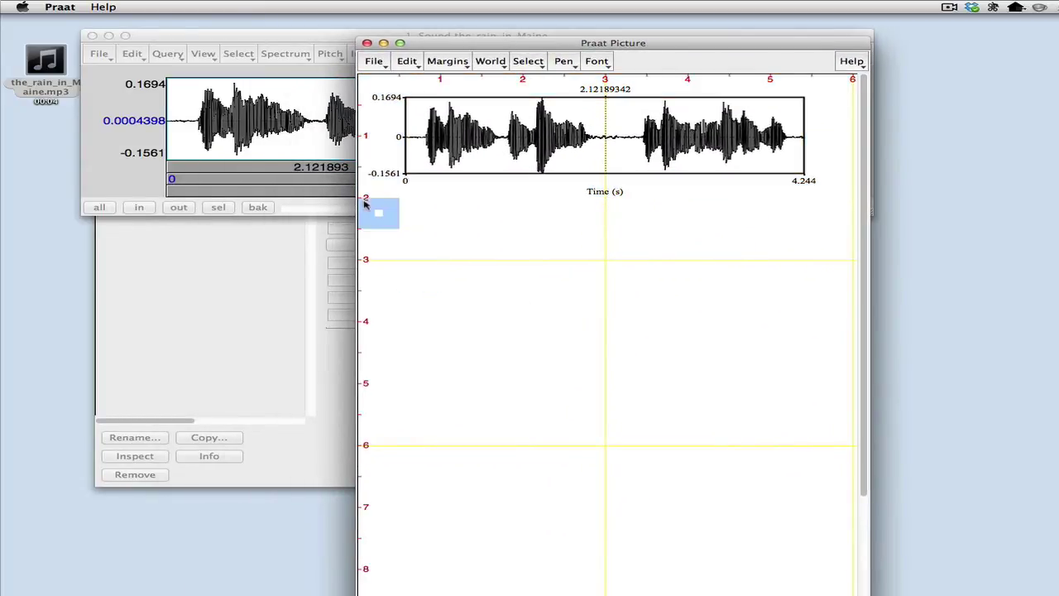
{"action": "left_click_drag", "start_coordinate": [365, 206], "coordinate": [825, 245]}
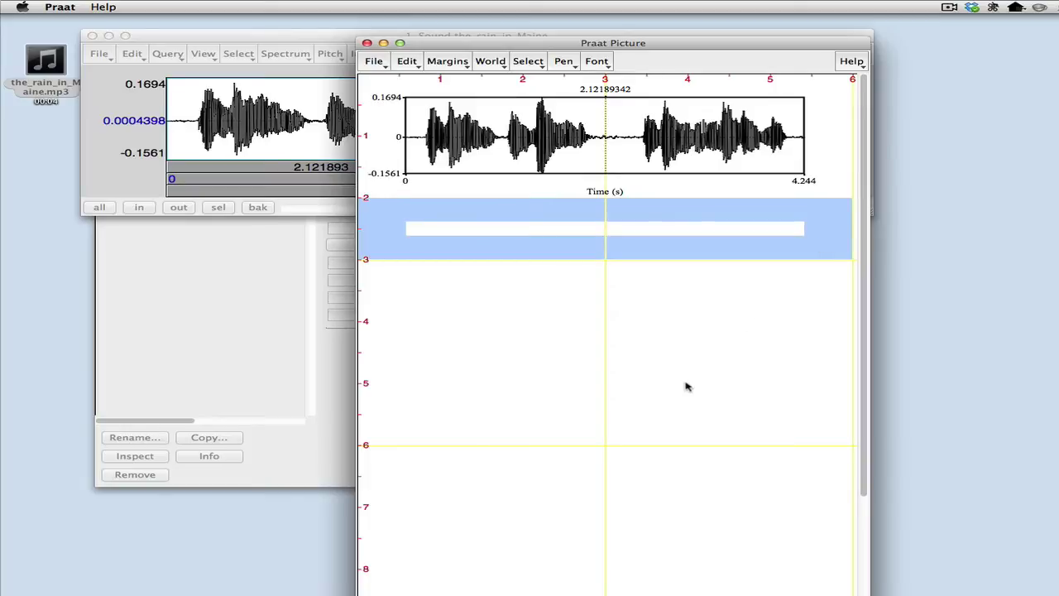
Draw a second waveform copy into that band, then reselect the inch 2–3 band
{"action": "left_click", "coordinate": [120, 174]}
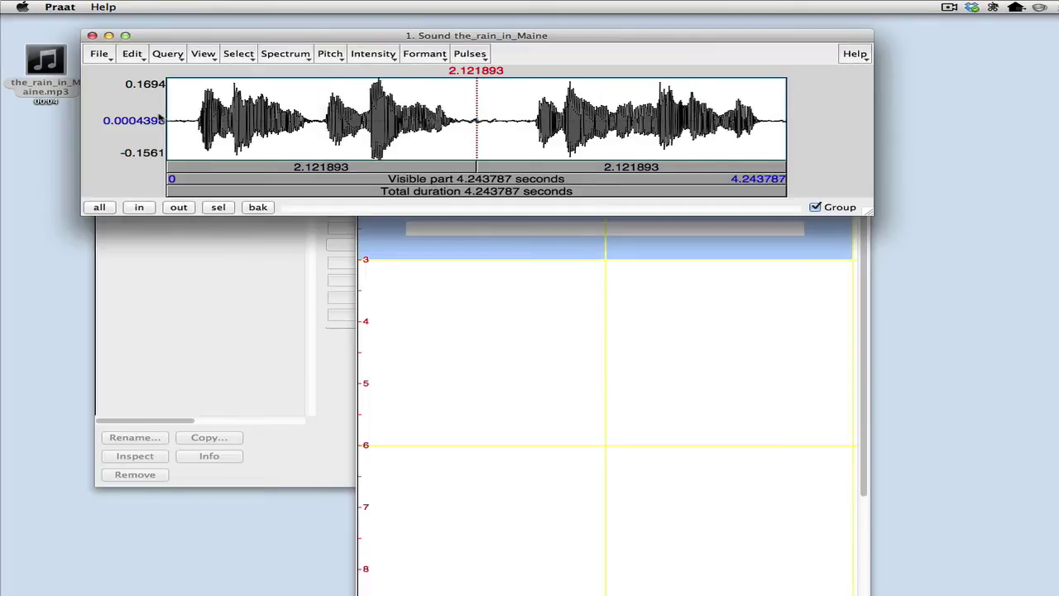
{"action": "left_click", "coordinate": [98, 55]}
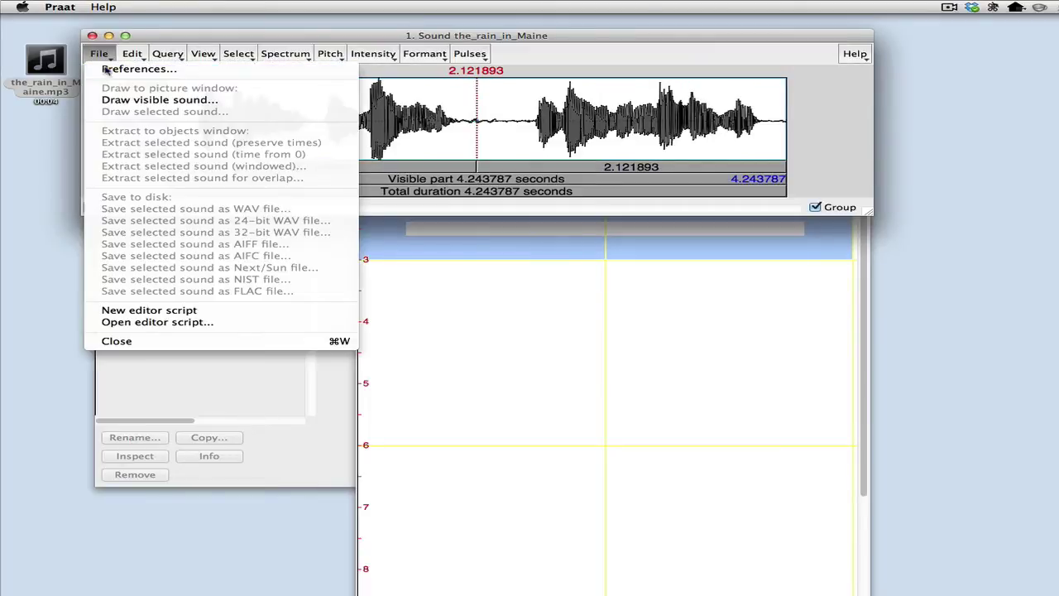
{"action": "left_click", "coordinate": [114, 100]}
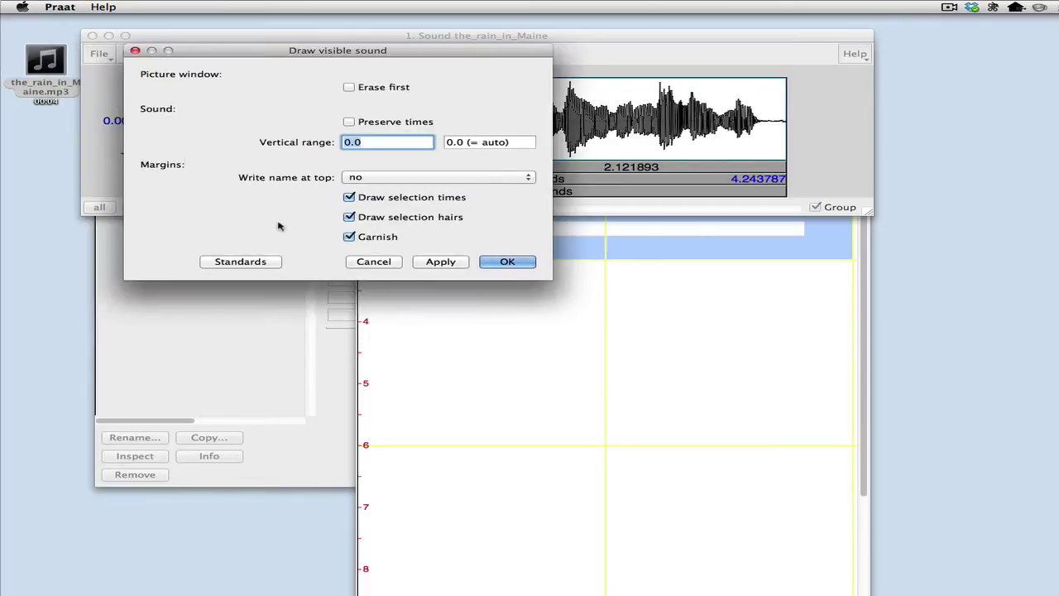
{"action": "left_click", "coordinate": [501, 261]}
{"action": "left_click", "coordinate": [550, 329]}
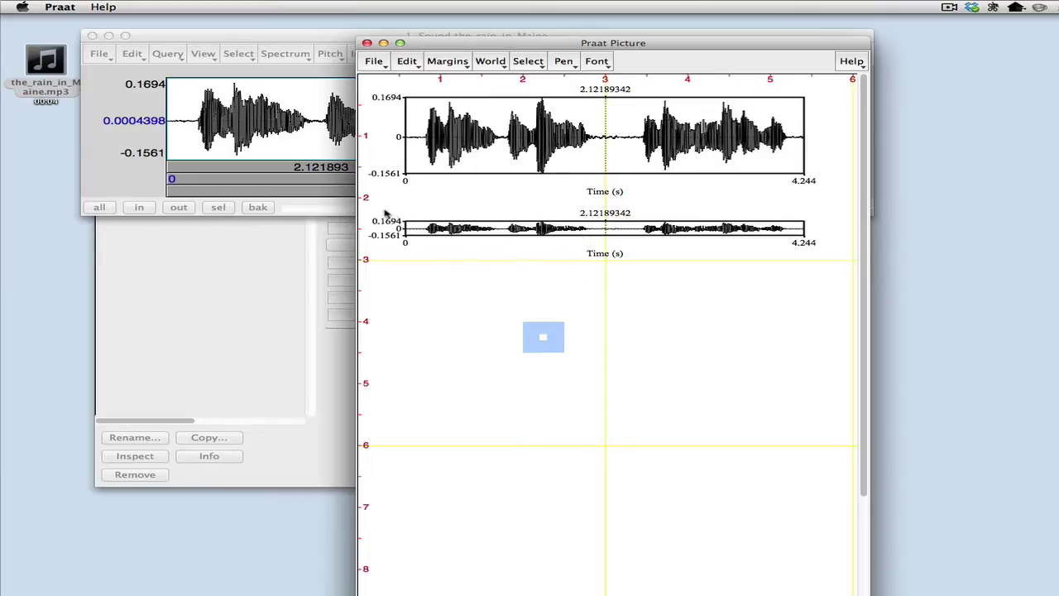
{"action": "left_click_drag", "start_coordinate": [366, 203], "coordinate": [837, 247]}
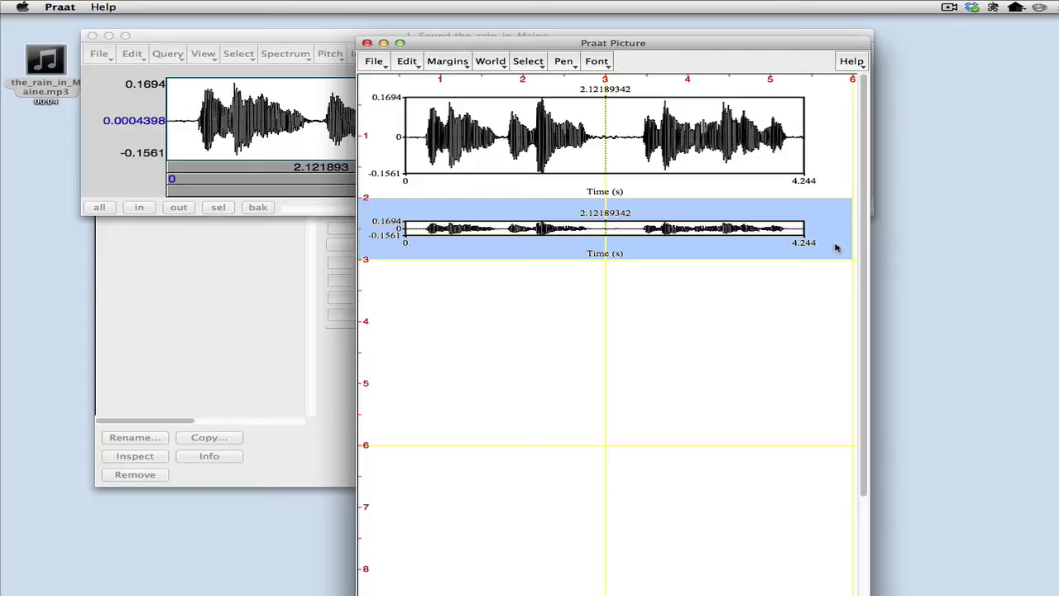
Draw a third waveform in a left-half viewport from inch 3, then select inches 3–5.5
{"action": "left_click_drag", "start_coordinate": [364, 261], "coordinate": [586, 468]}
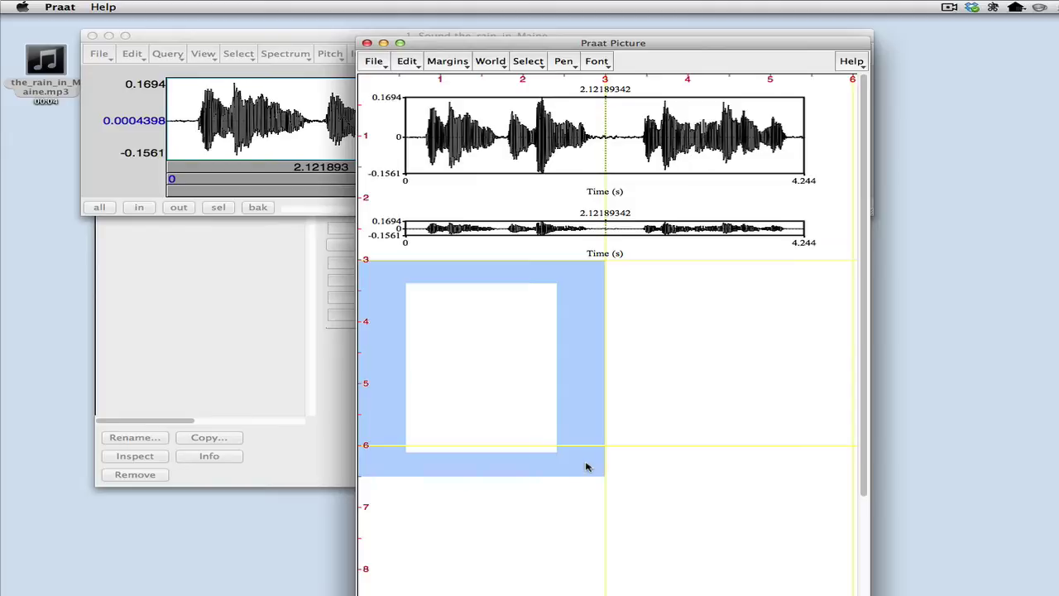
{"action": "left_click", "coordinate": [119, 187]}
{"action": "left_click", "coordinate": [98, 53]}
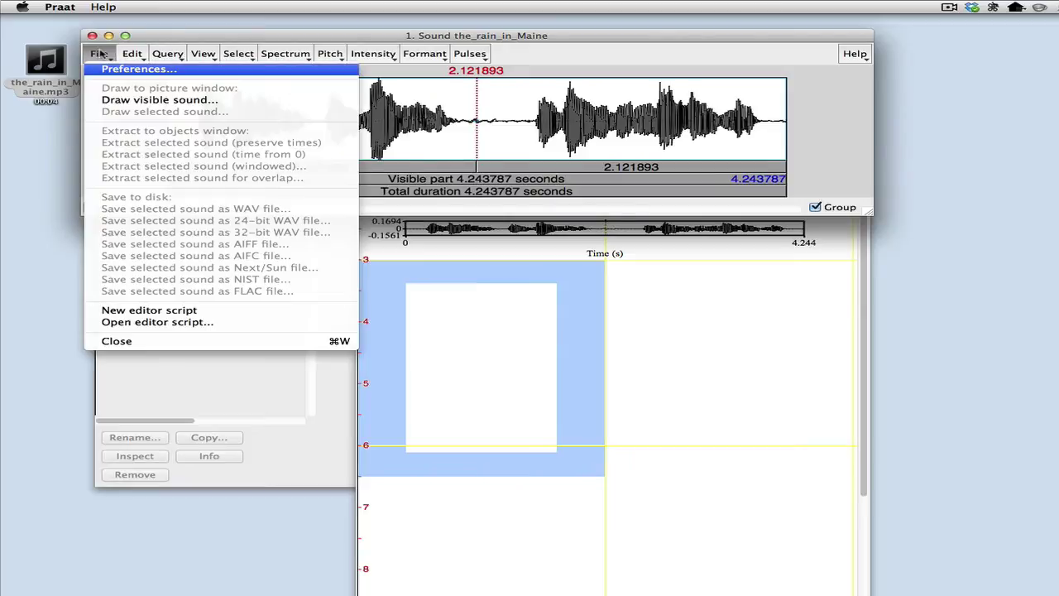
{"action": "left_click", "coordinate": [119, 101]}
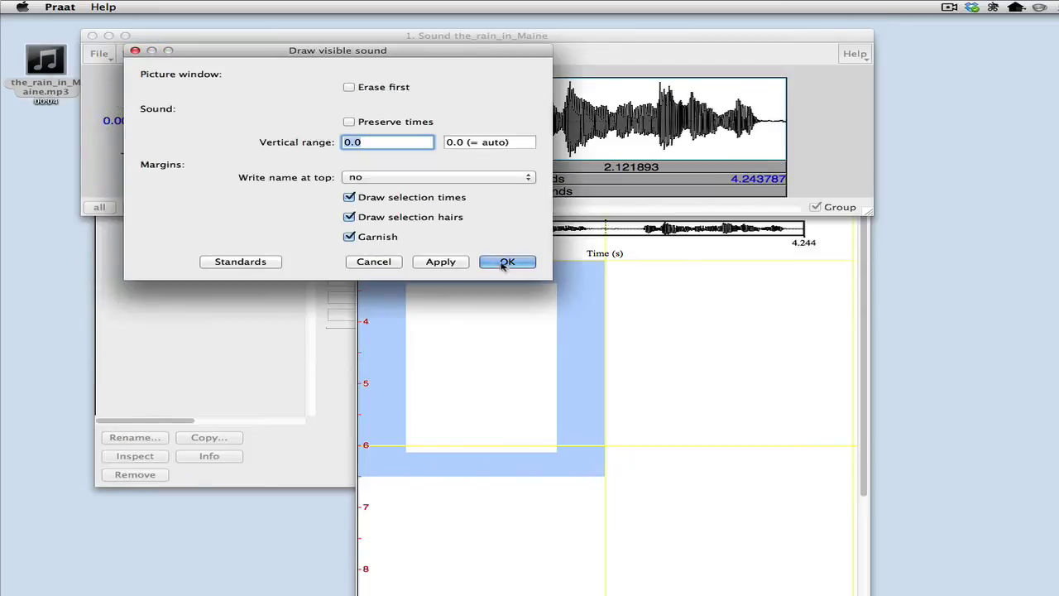
{"action": "left_click", "coordinate": [506, 264]}
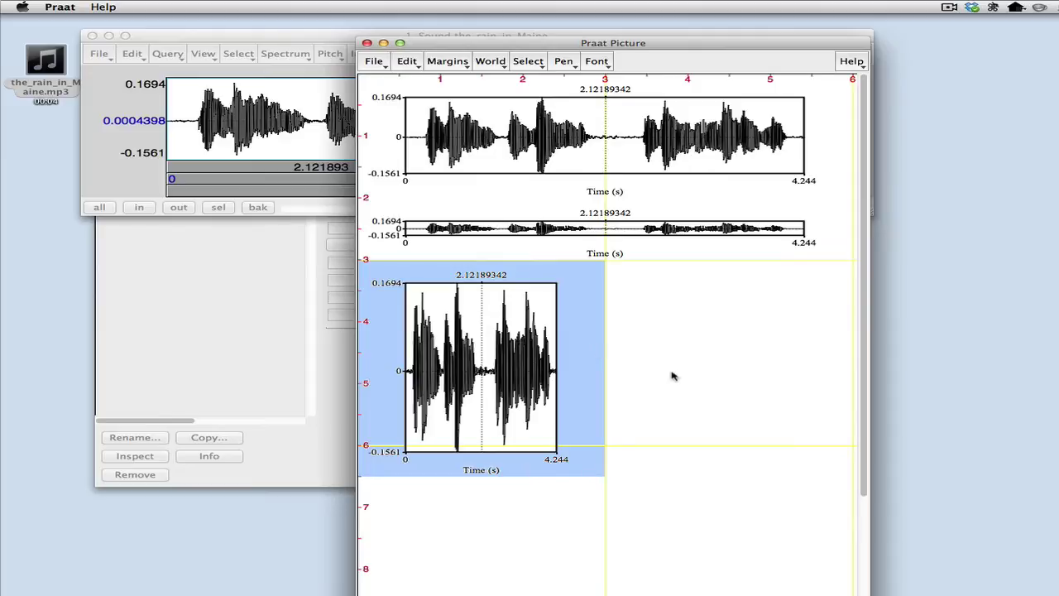
{"action": "left_click", "coordinate": [678, 411]}
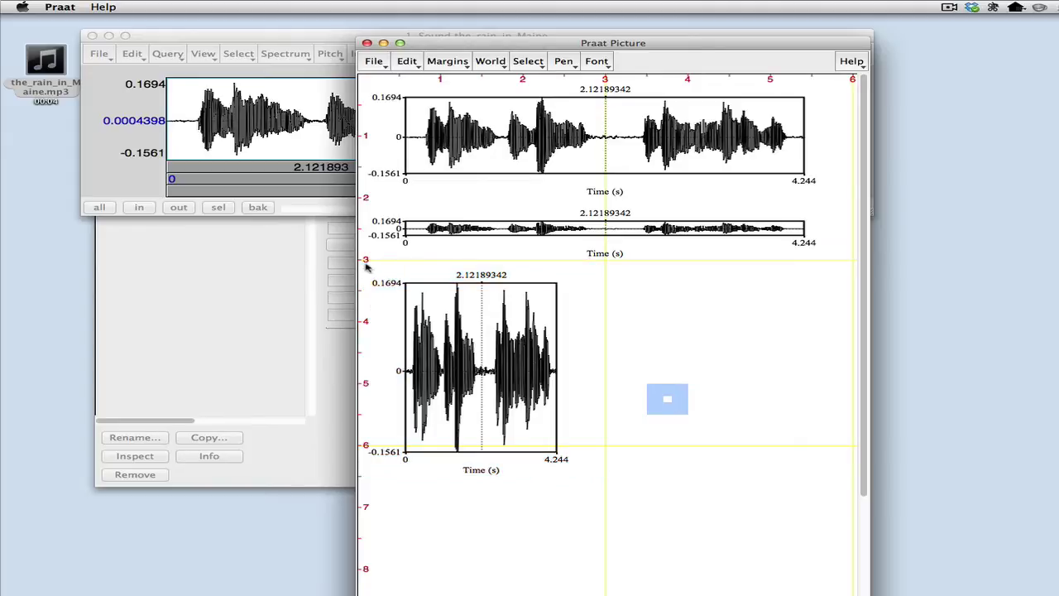
{"action": "left_click_drag", "start_coordinate": [367, 269], "coordinate": [834, 390]}
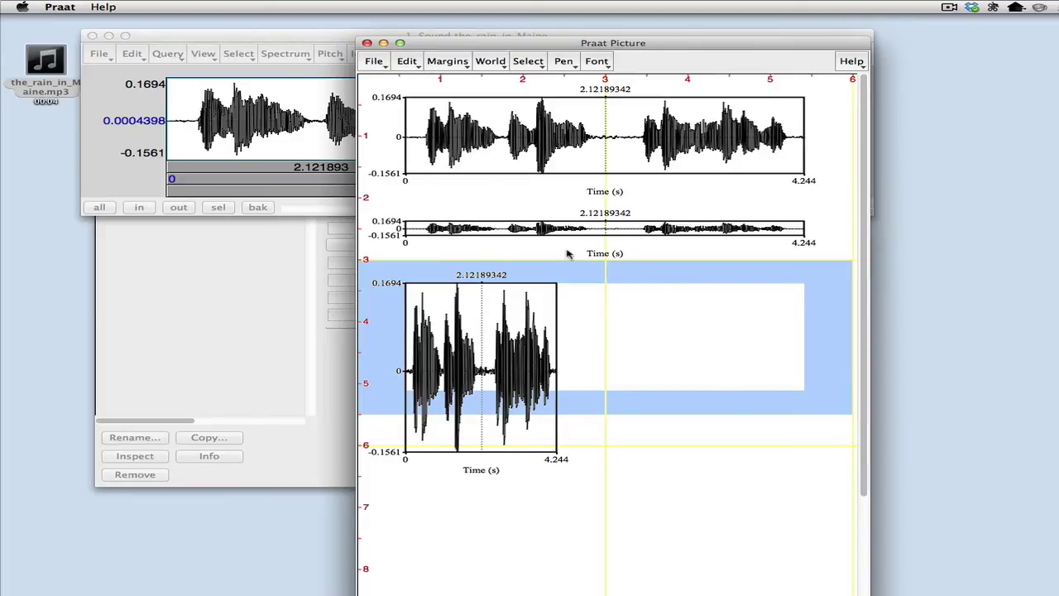
Erase all three waveforms from the Picture and bring the sound editor forward
{"action": "left_click", "coordinate": [407, 62]}
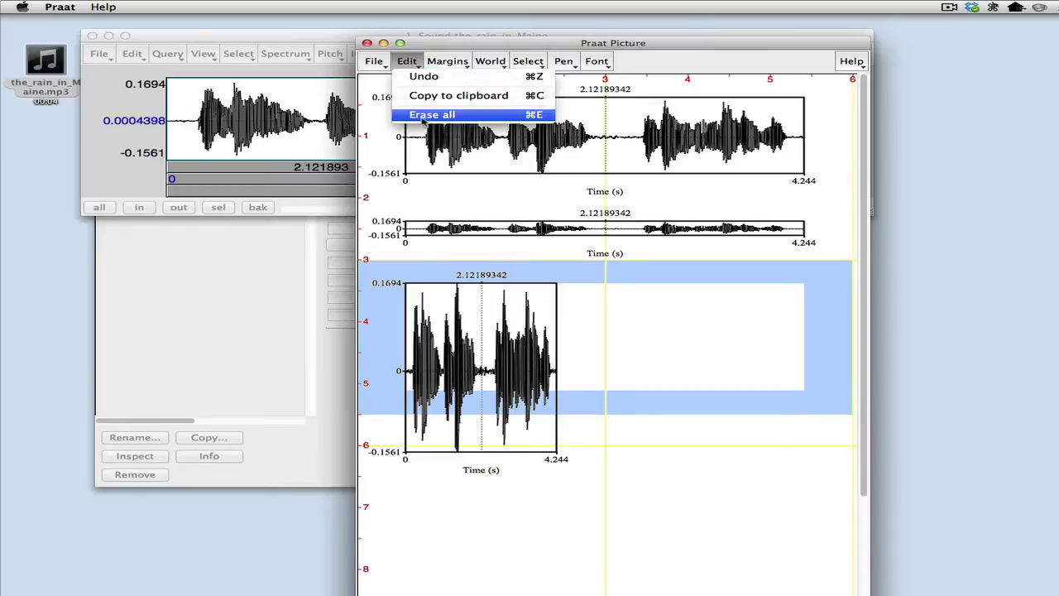
{"action": "left_click", "coordinate": [426, 116]}
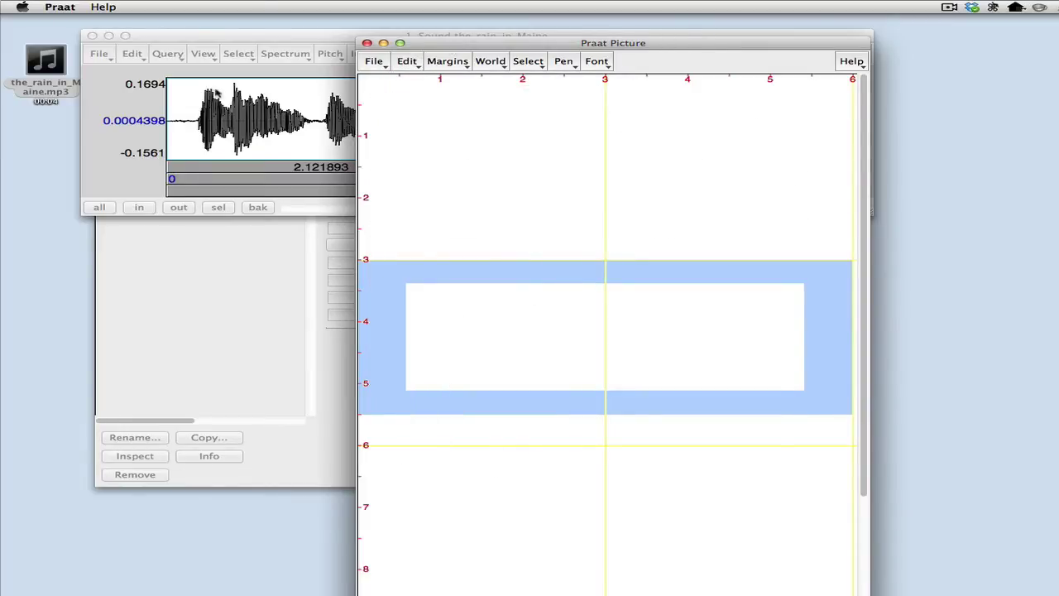
{"action": "left_click", "coordinate": [261, 72]}
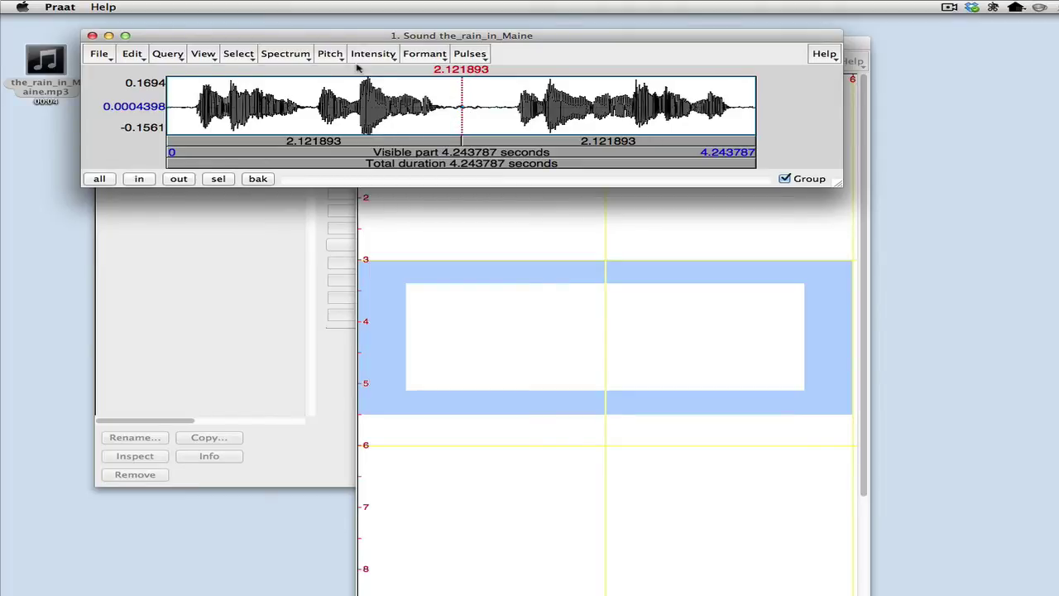
Show the 75–500 Hz pitch contour in the sound editor and make the window taller
{"action": "left_click", "coordinate": [331, 55]}
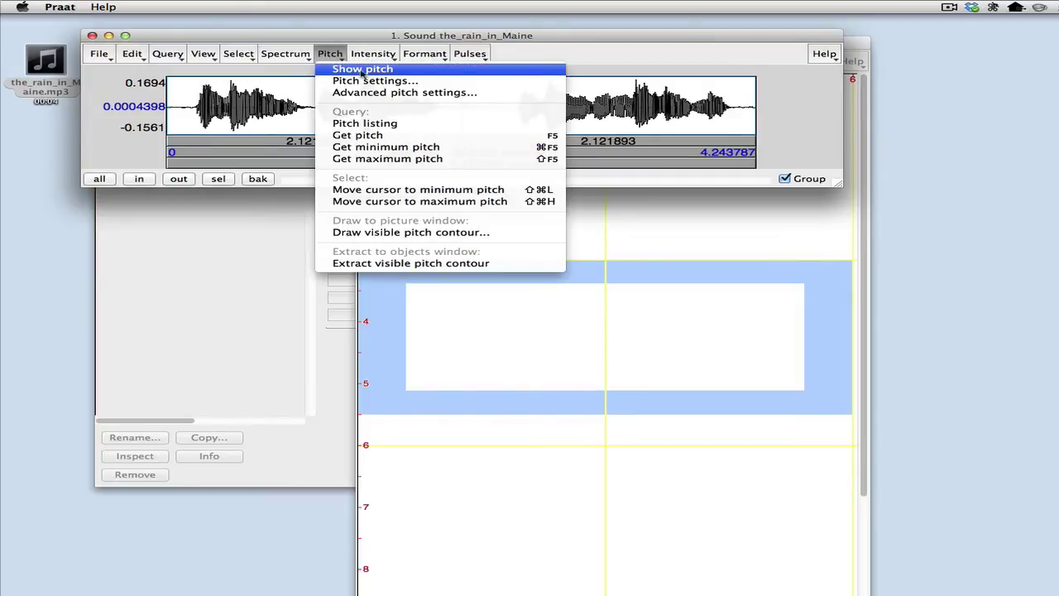
{"action": "left_click", "coordinate": [402, 71]}
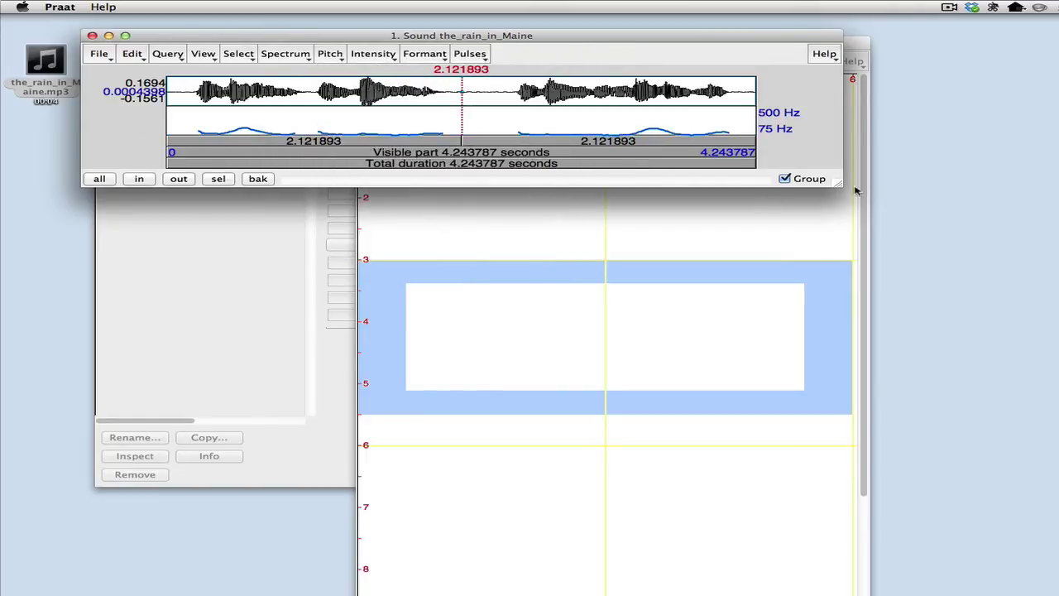
{"action": "left_click_drag", "start_coordinate": [838, 182], "coordinate": [843, 330]}
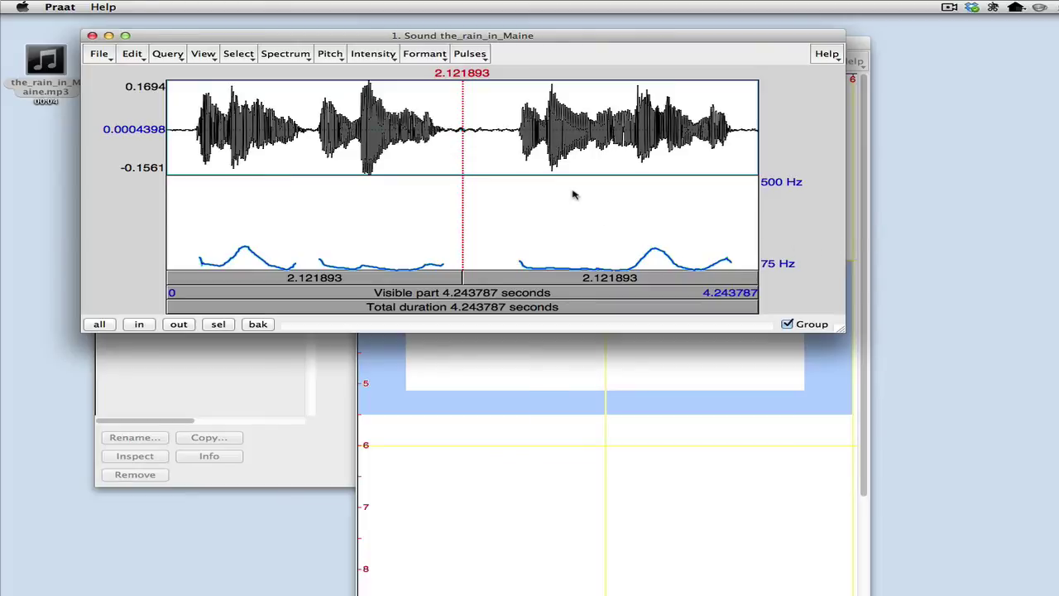
Change the pitch settings to a 50–200 Hz pitch range
{"action": "left_click", "coordinate": [330, 58]}
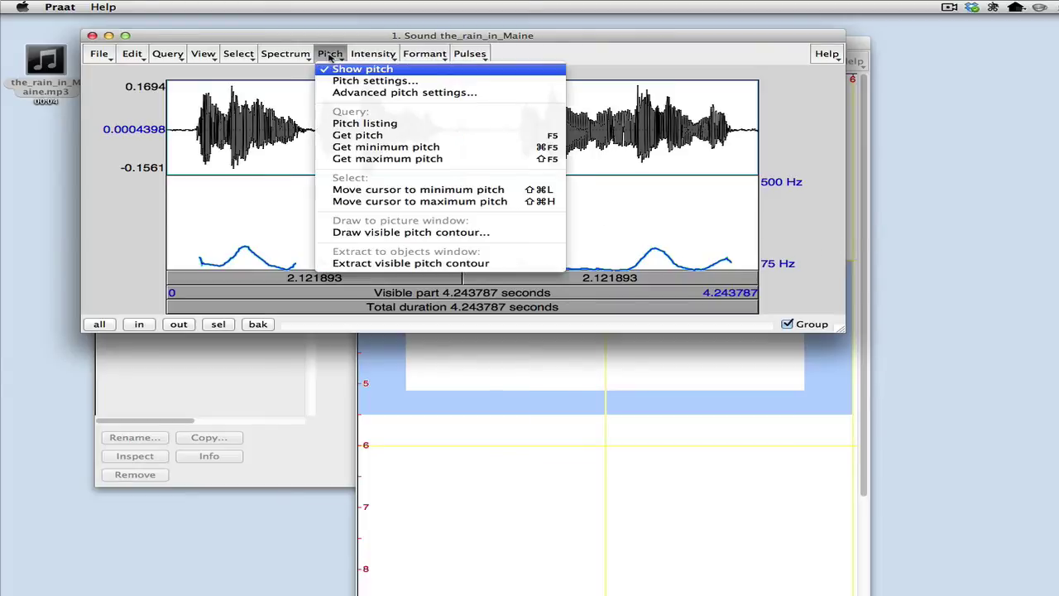
{"action": "left_click", "coordinate": [358, 81]}
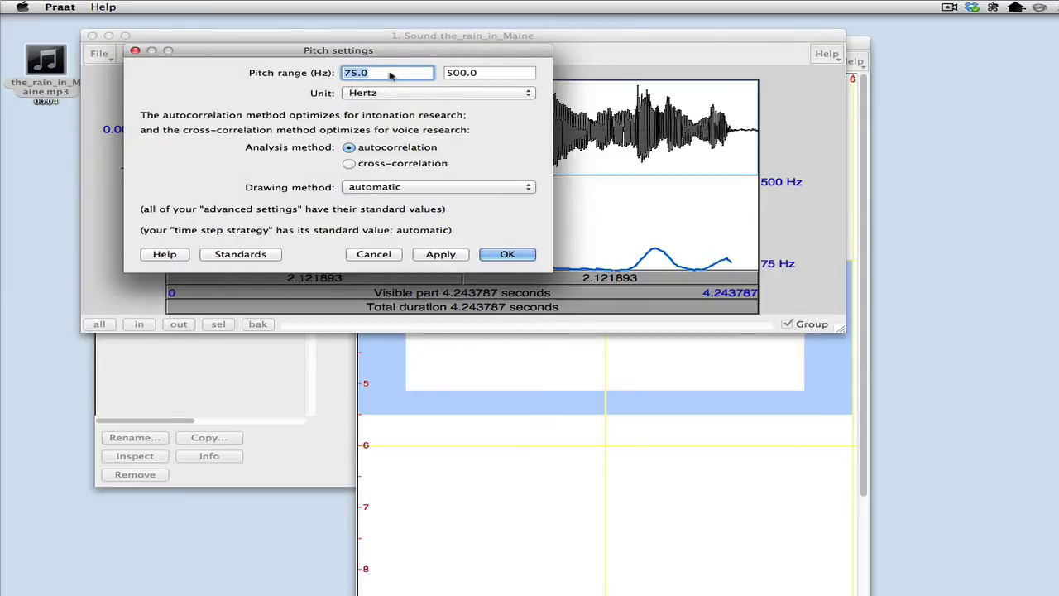
{"action": "type", "text": "50"}
{"action": "key", "text": "Tab"}
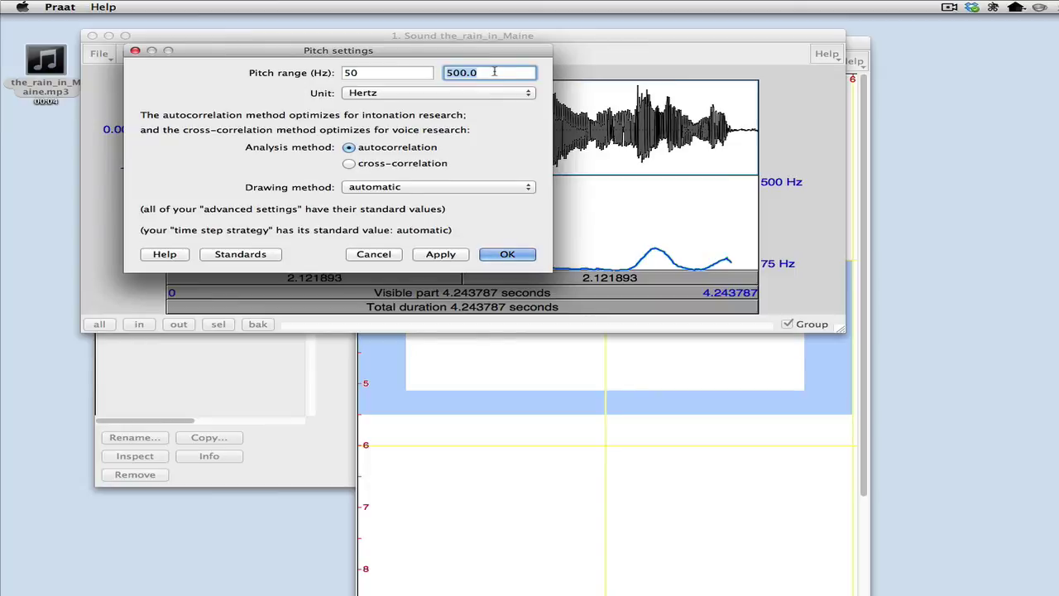
{"action": "type", "text": "200"}
{"action": "left_click", "coordinate": [504, 253]}
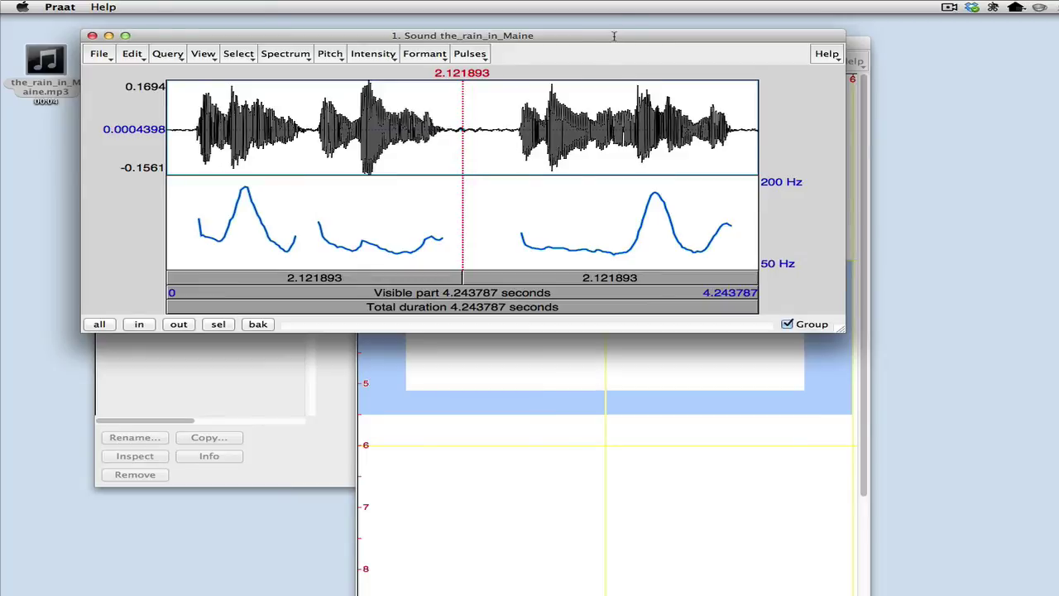
Set the Praat Picture drawing area to the picture's top band
{"action": "left_click_drag", "start_coordinate": [614, 36], "coordinate": [612, 32]}
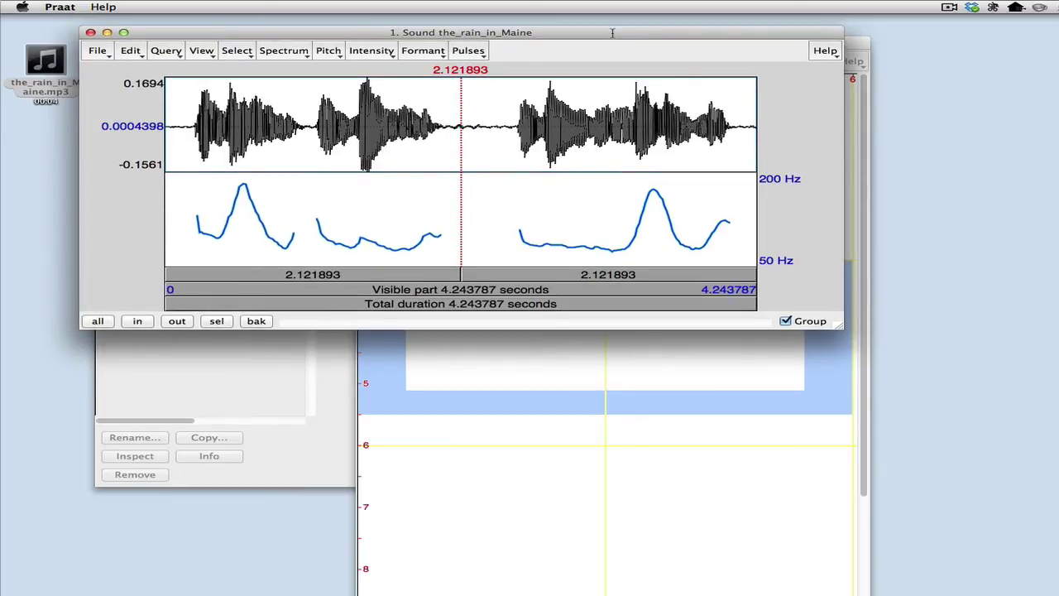
{"action": "left_click", "coordinate": [616, 426]}
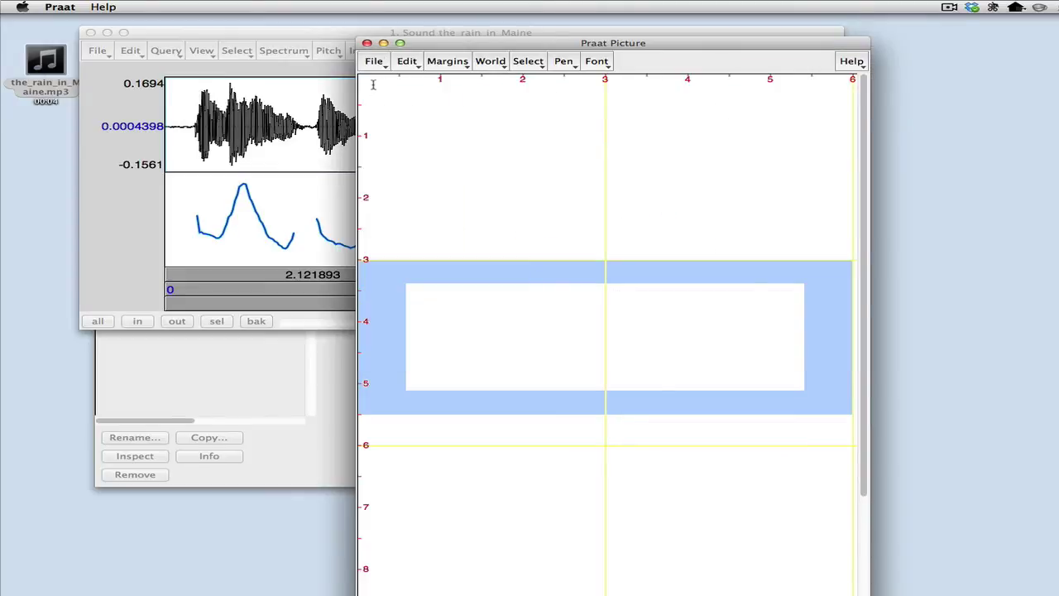
{"action": "left_click_drag", "start_coordinate": [371, 77], "coordinate": [824, 152]}
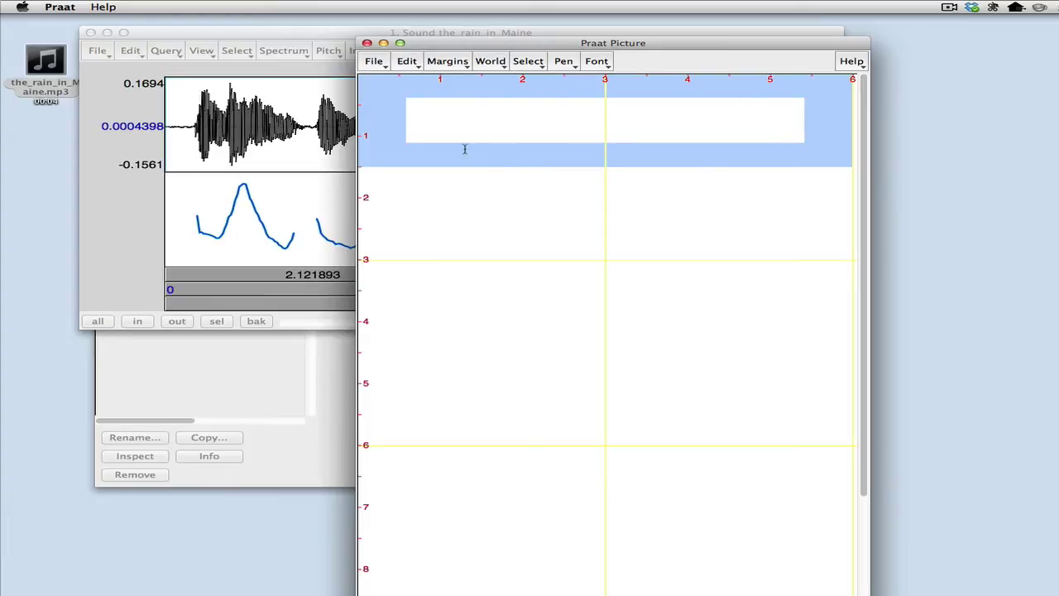
Draw the visible the_rain_in_Maine waveform from the Sound editor into that top band, 0–4.244 s
{"action": "left_click", "coordinate": [297, 77]}
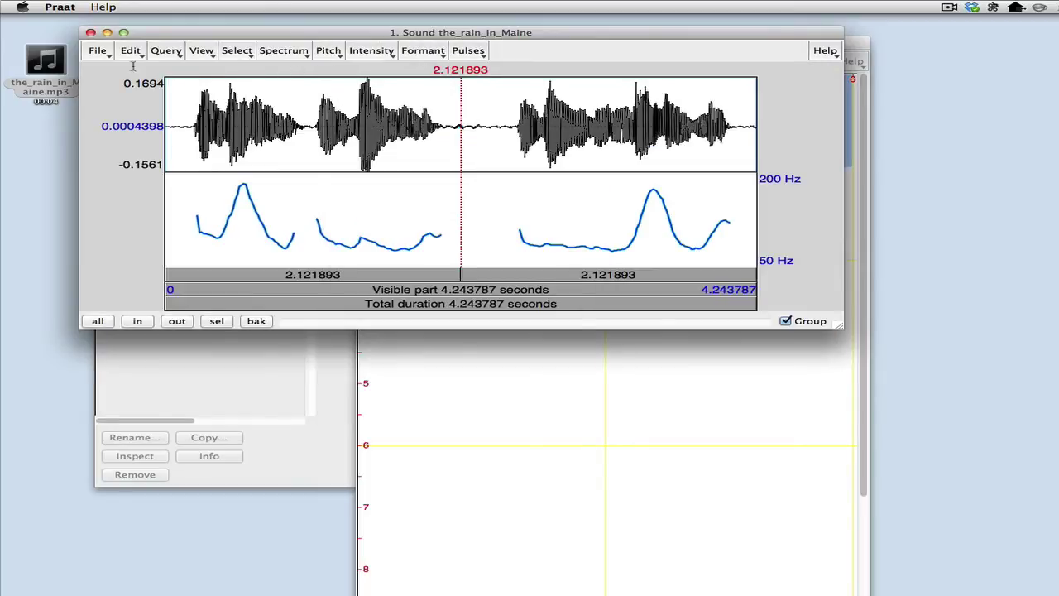
{"action": "left_click", "coordinate": [91, 51]}
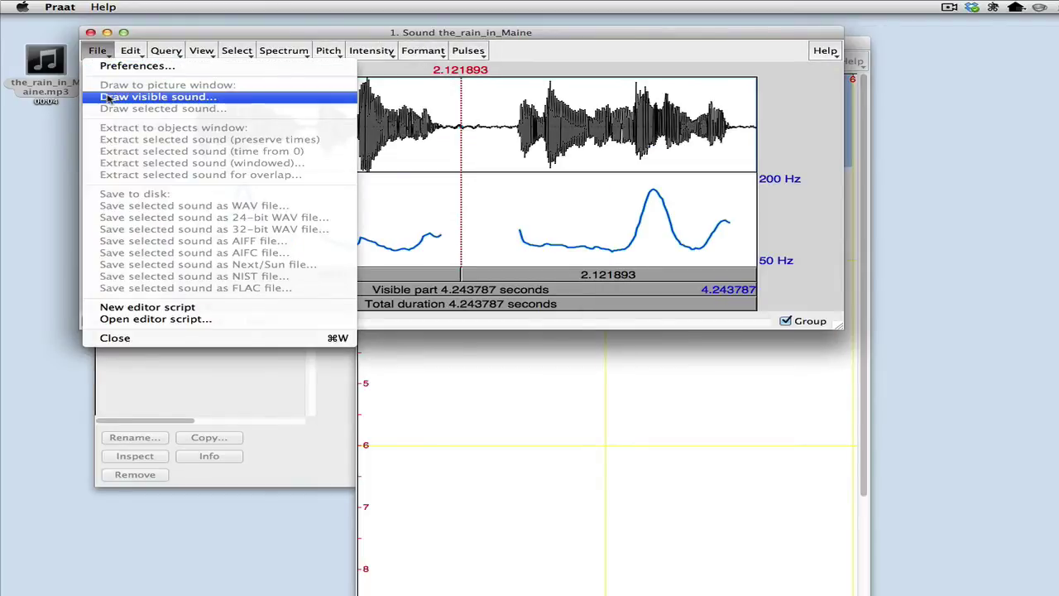
{"action": "left_click", "coordinate": [107, 98]}
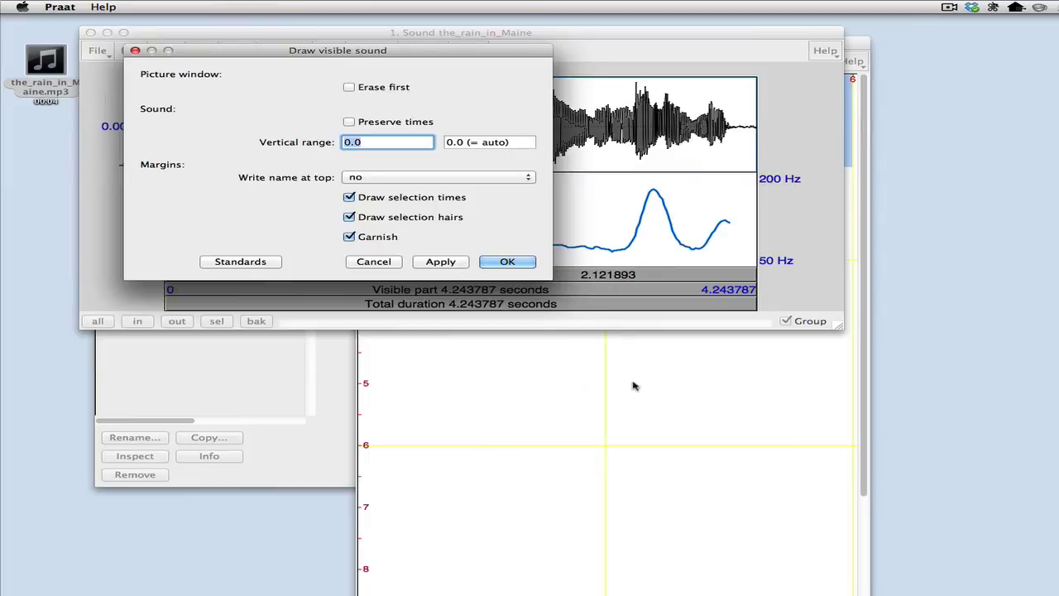
{"action": "left_click", "coordinate": [501, 261]}
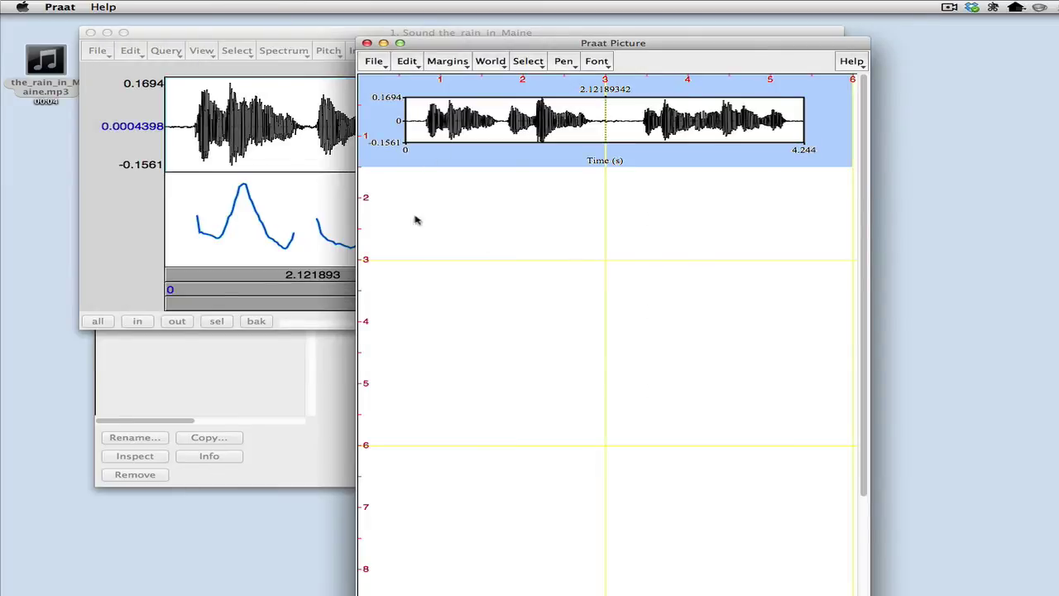
Mark the band below the waveform as the new drawing area, with the Sound editor's Pitch menu ready
{"action": "left_click", "coordinate": [367, 174]}
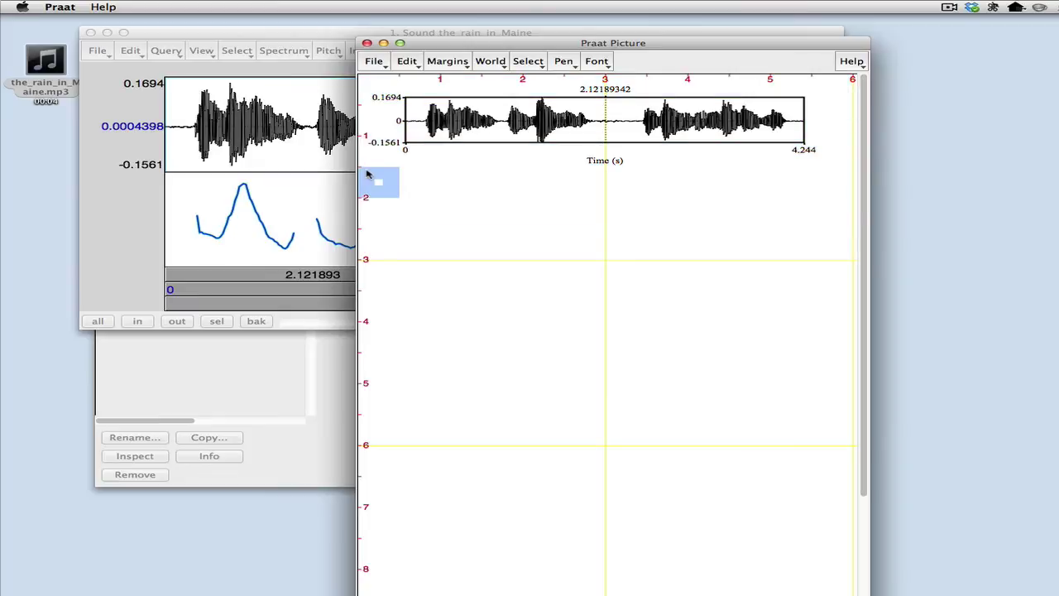
{"action": "left_click_drag", "start_coordinate": [368, 173], "coordinate": [817, 348]}
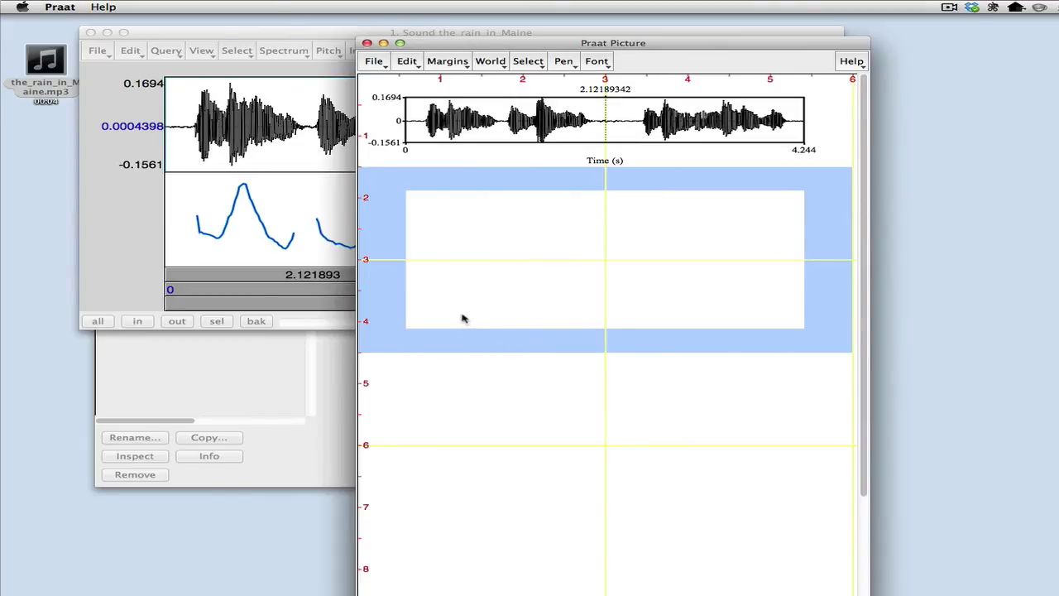
{"action": "left_click", "coordinate": [213, 241]}
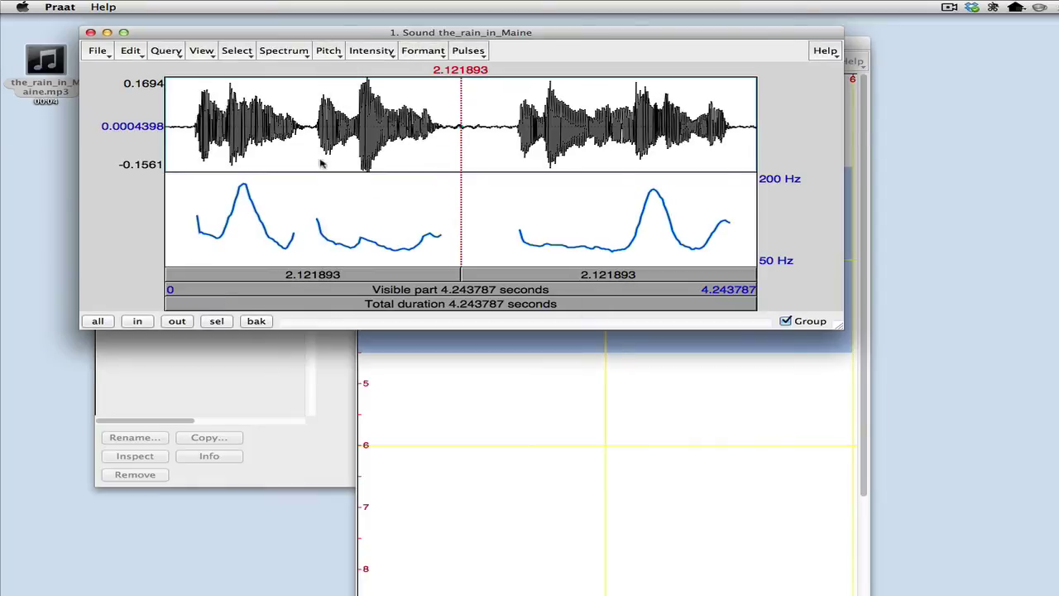
{"action": "left_click", "coordinate": [328, 51]}
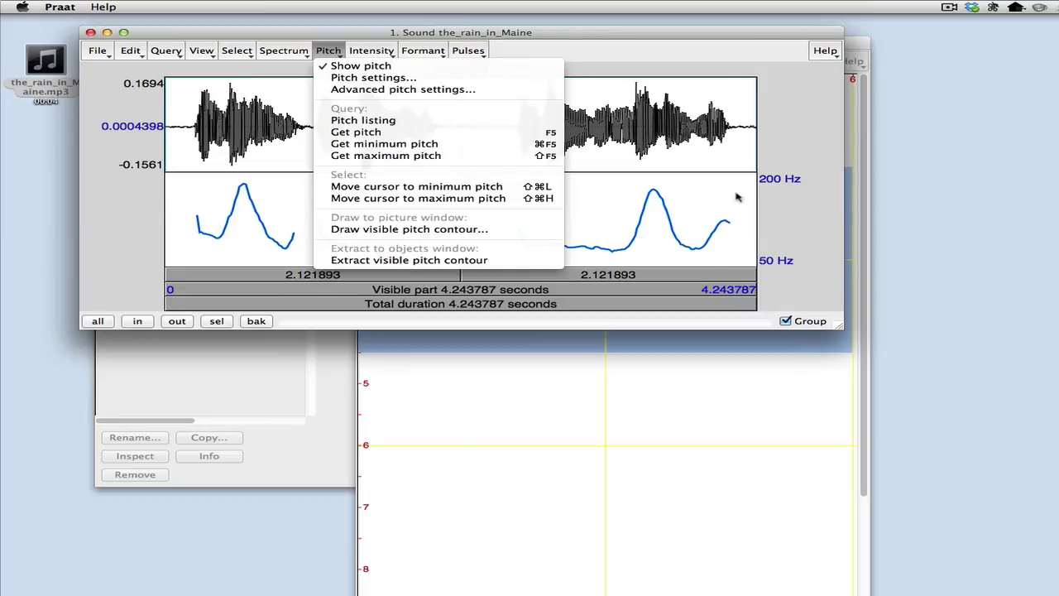
Draw the visible 50–200 Hz pitch contour, keeping Speckle on, below the waveform
{"action": "left_click", "coordinate": [392, 236]}
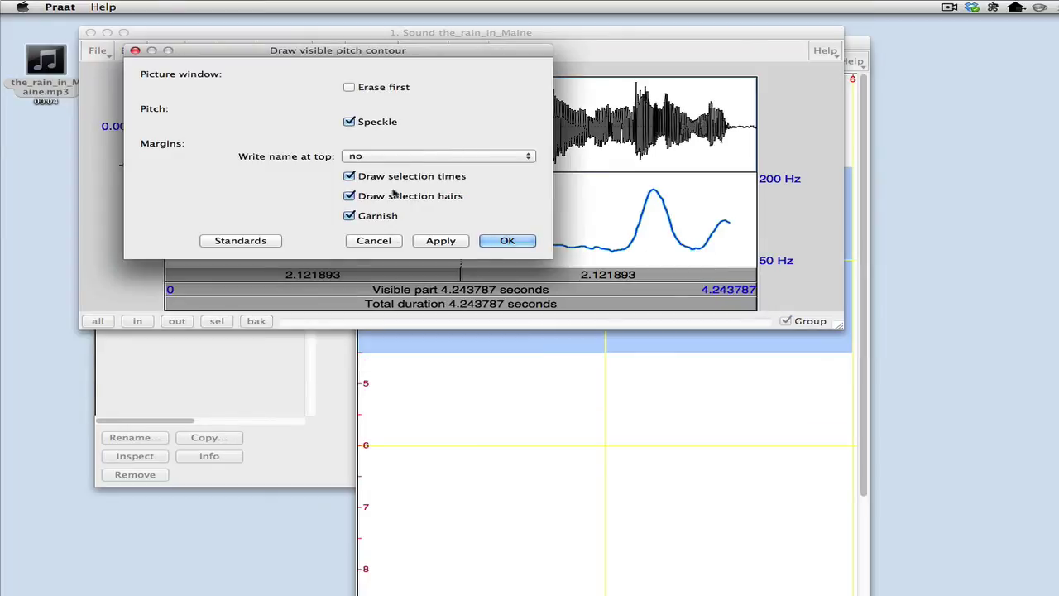
{"action": "left_click", "coordinate": [349, 123]}
{"action": "left_click", "coordinate": [349, 123]}
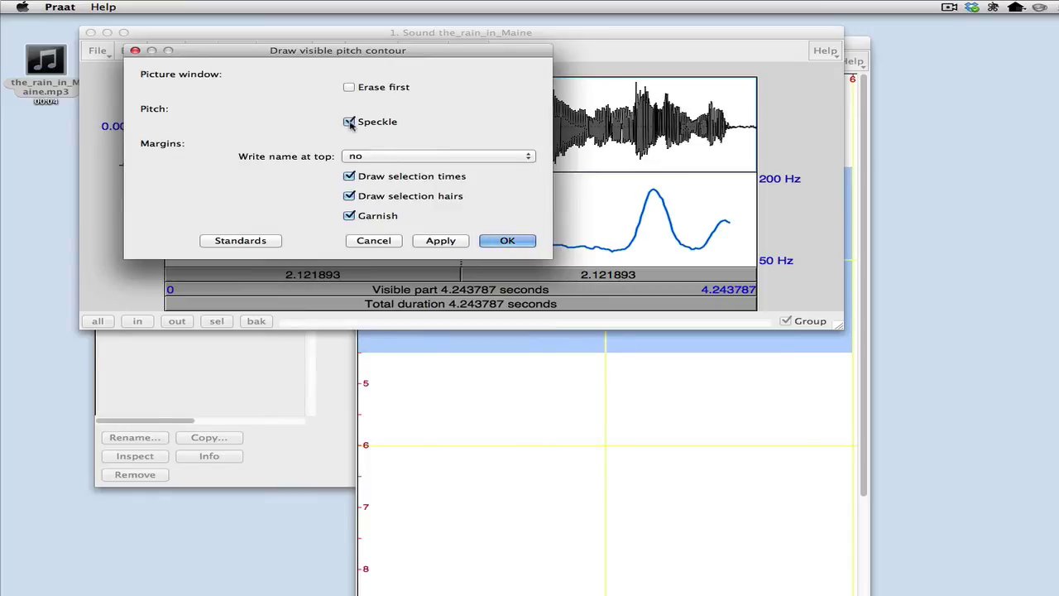
{"action": "left_click", "coordinate": [506, 241]}
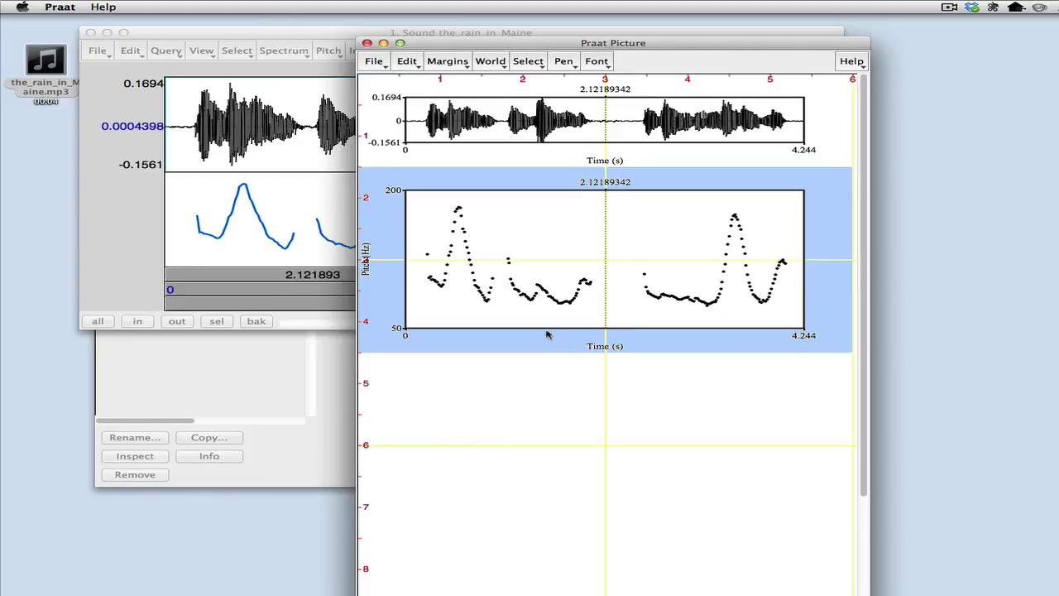
Select the area covering both plots and save it as 'pitch sample.pdf' on the Desktop
{"action": "left_click_drag", "start_coordinate": [367, 81], "coordinate": [830, 341]}
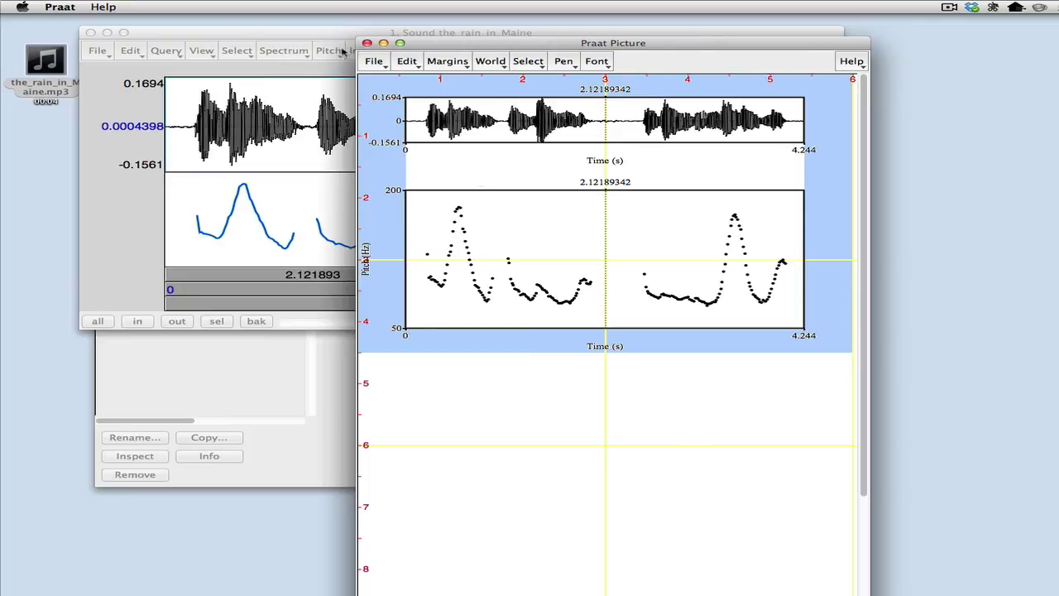
{"action": "left_click", "coordinate": [372, 62]}
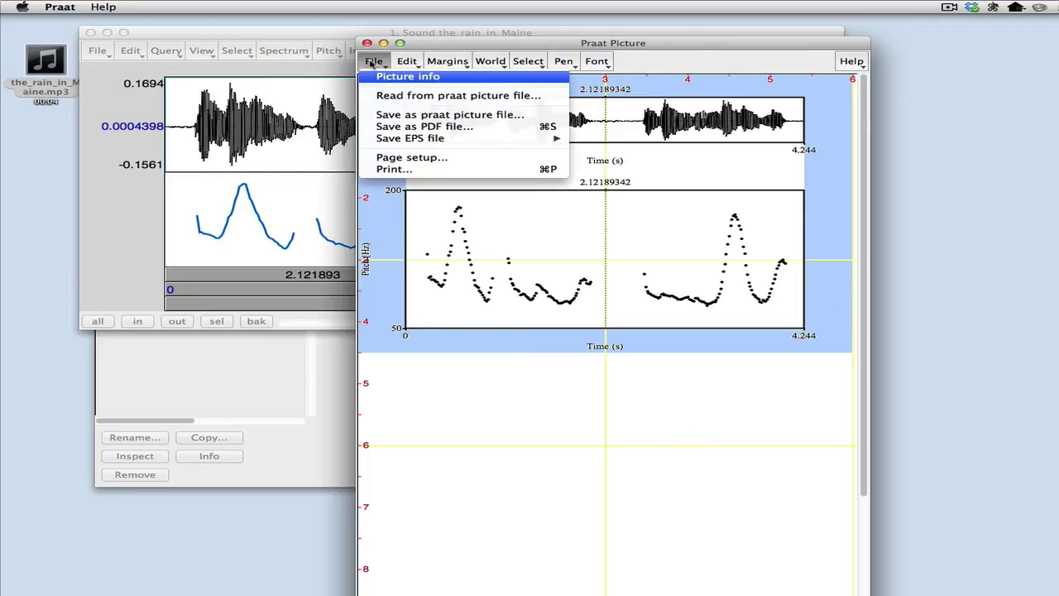
{"action": "left_click", "coordinate": [411, 128]}
{"action": "left_click_drag", "start_coordinate": [650, 139], "coordinate": [561, 81]}
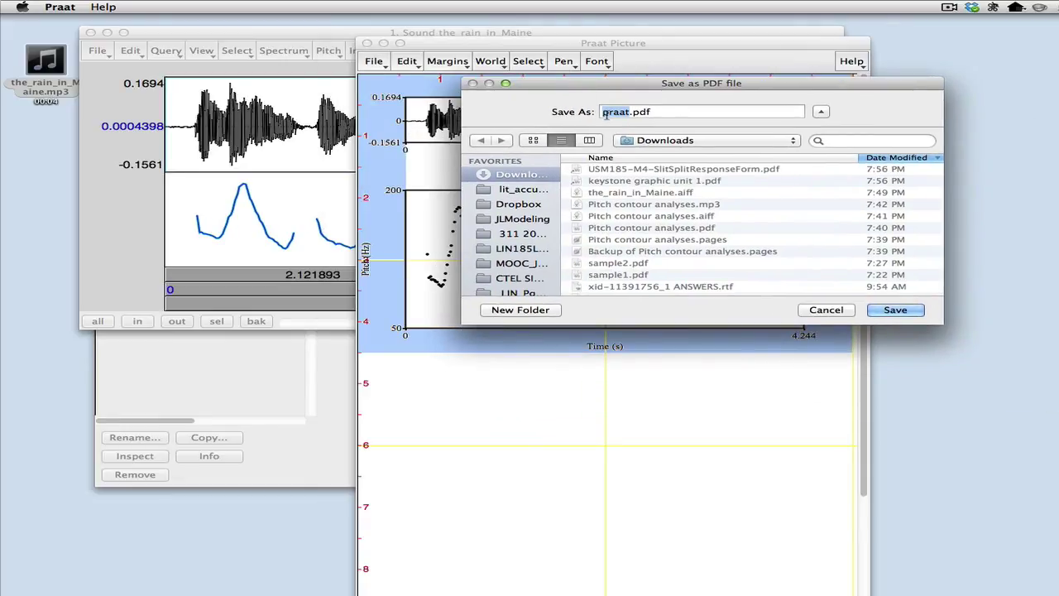
{"action": "type", "text": "pitch"}
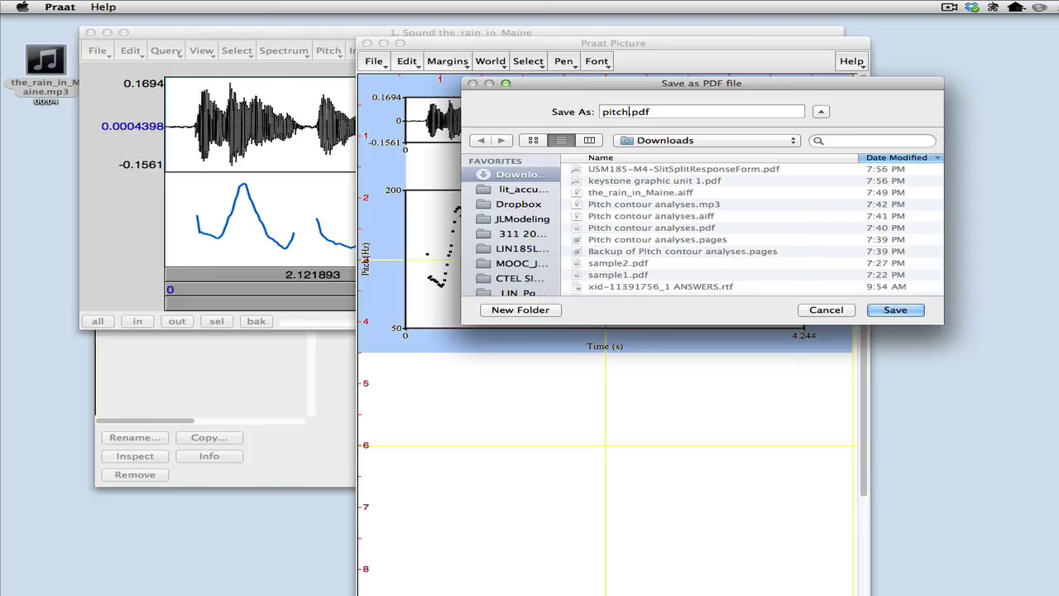
{"action": "type", "text": " sample"}
{"action": "scroll", "coordinate": [496, 220], "scroll_direction": "down", "scroll_amount": 5}
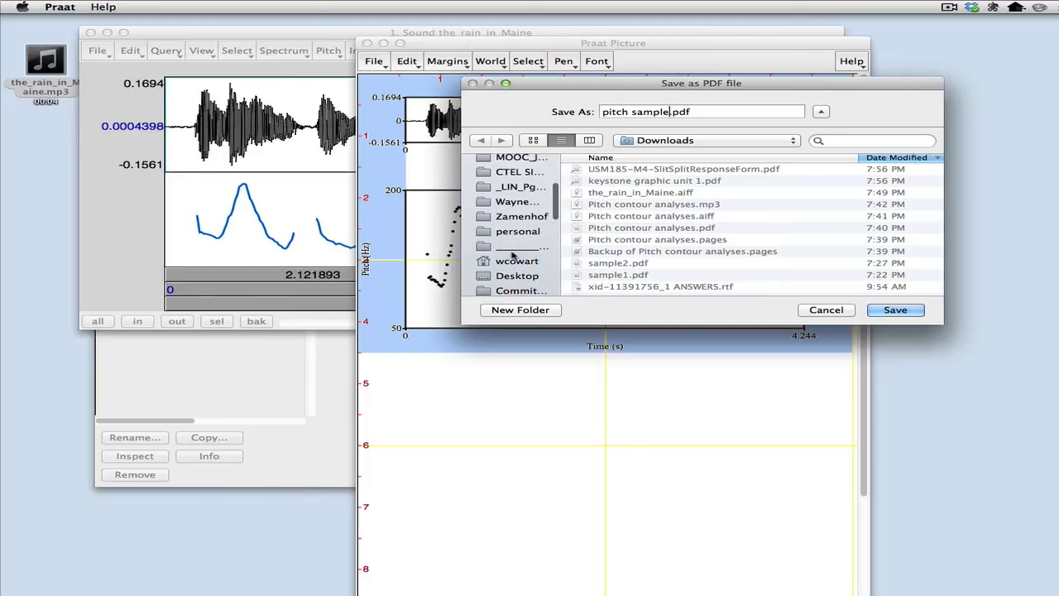
{"action": "left_click", "coordinate": [519, 275]}
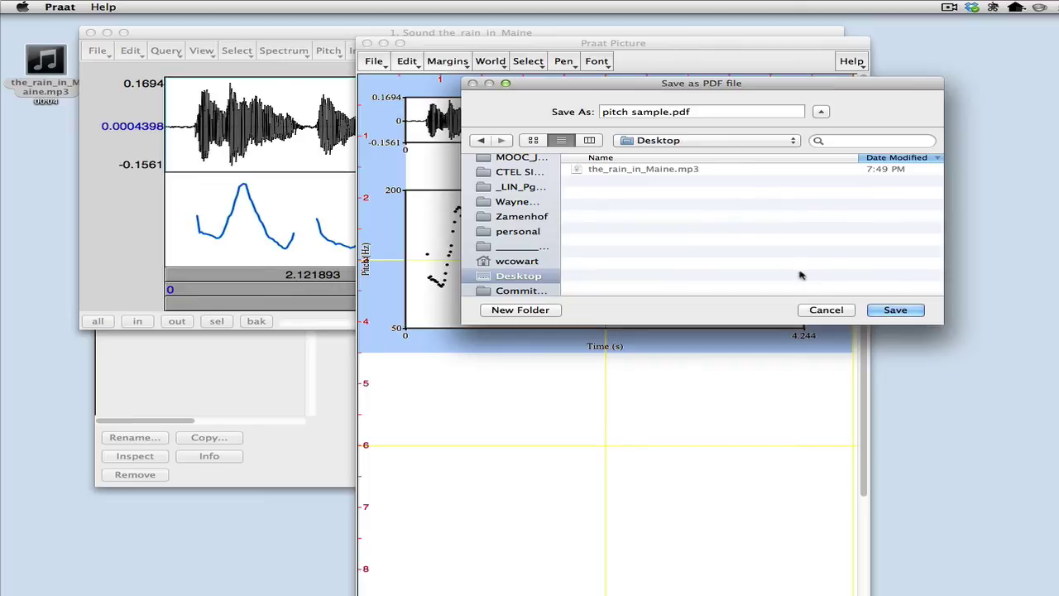
{"action": "left_click", "coordinate": [885, 311]}
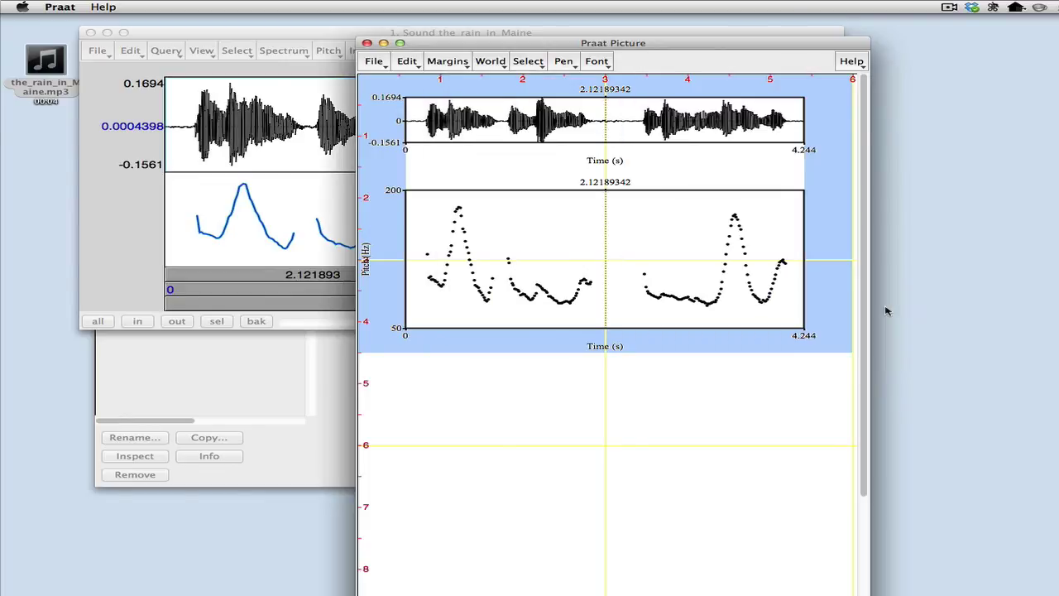
{"action": "left_click_drag", "start_coordinate": [664, 46], "coordinate": [931, 114]}
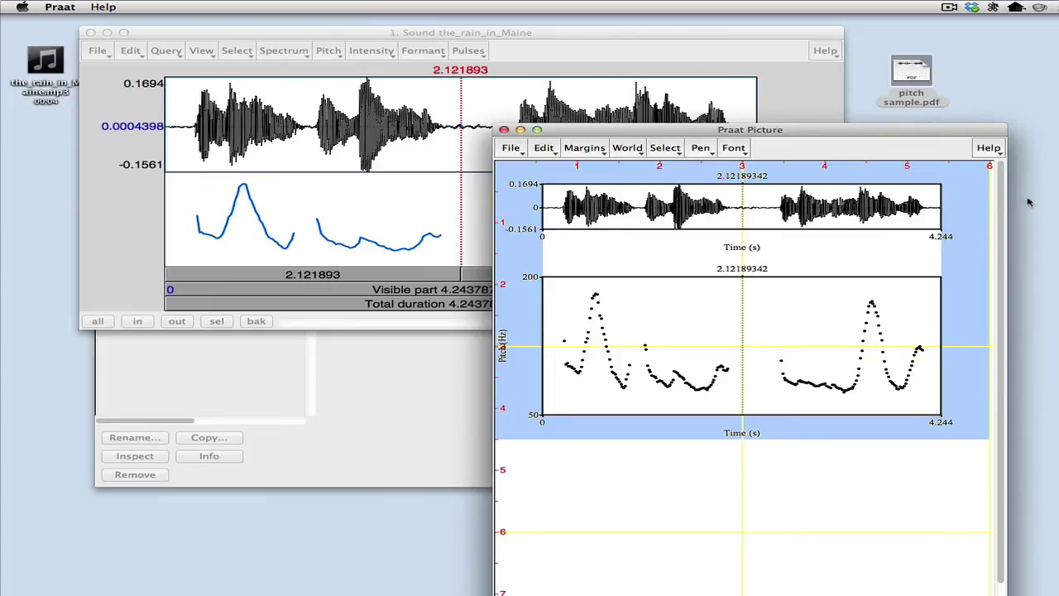
Open pitch sample.pdf from the Desktop in Preview to check it
{"action": "double_click", "coordinate": [911, 73]}
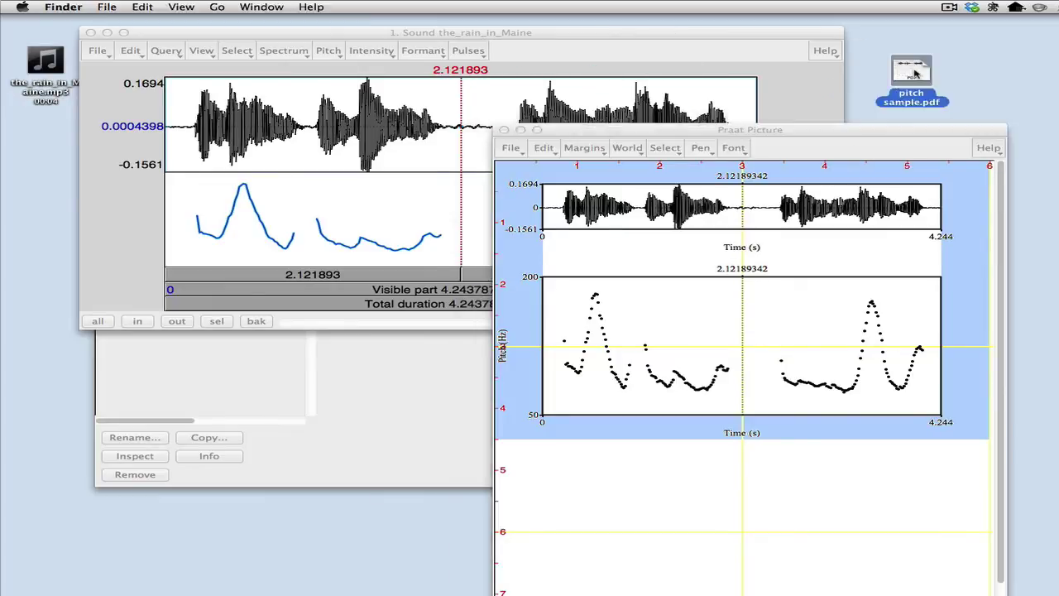